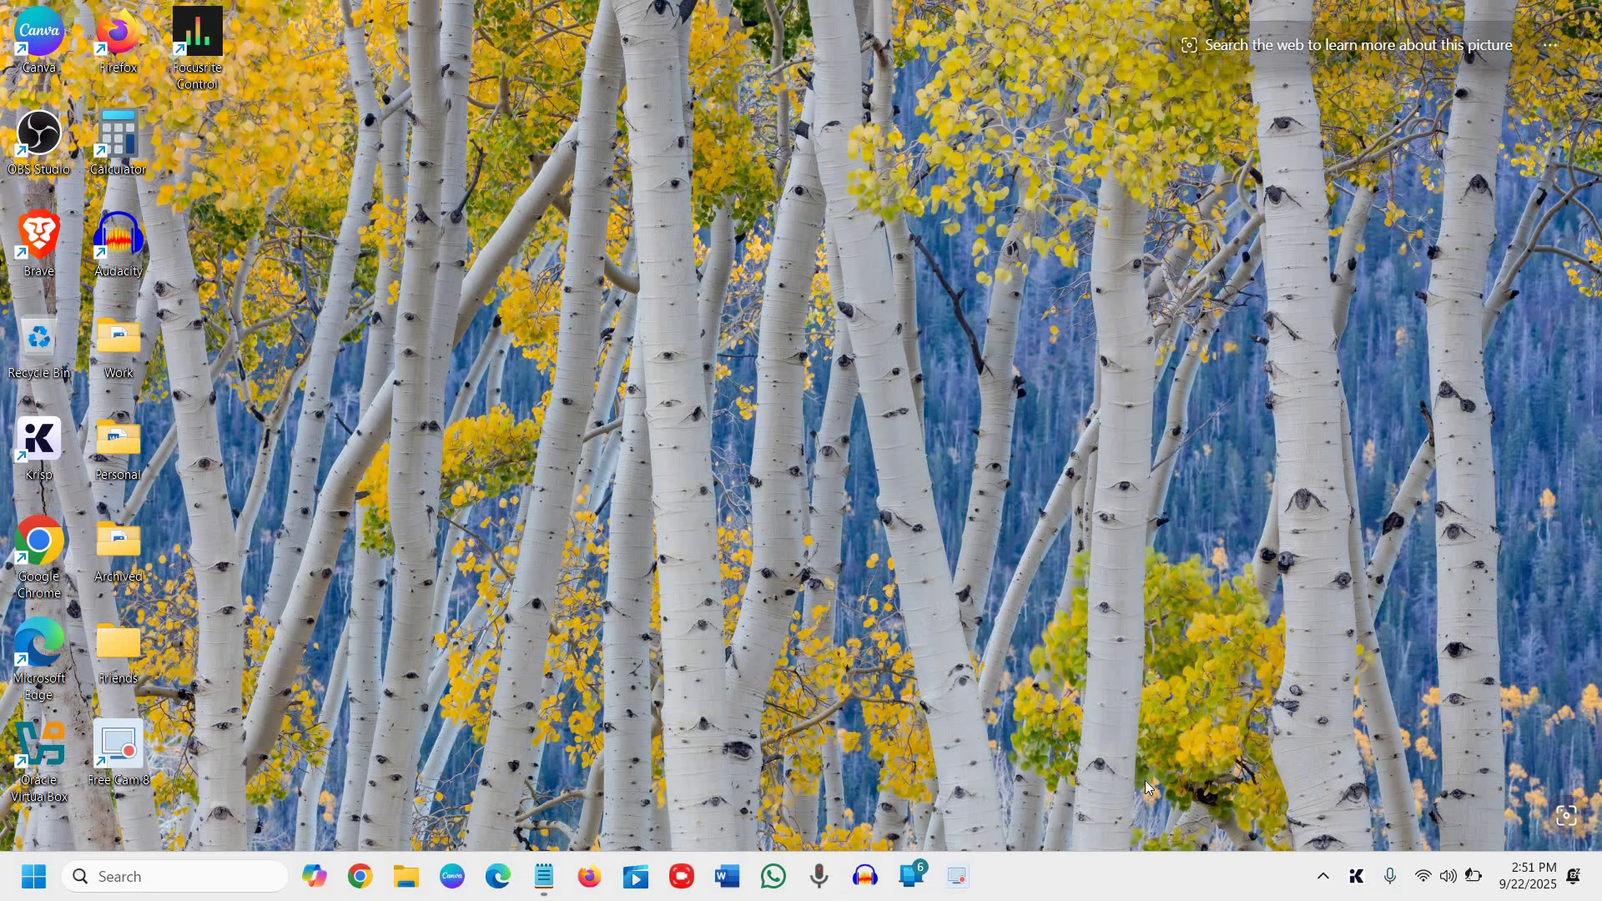
- Search Windows for 'truo' and open the Troubleshoot settings best match
{"action": "left_click", "coordinate": [1324, 880]}
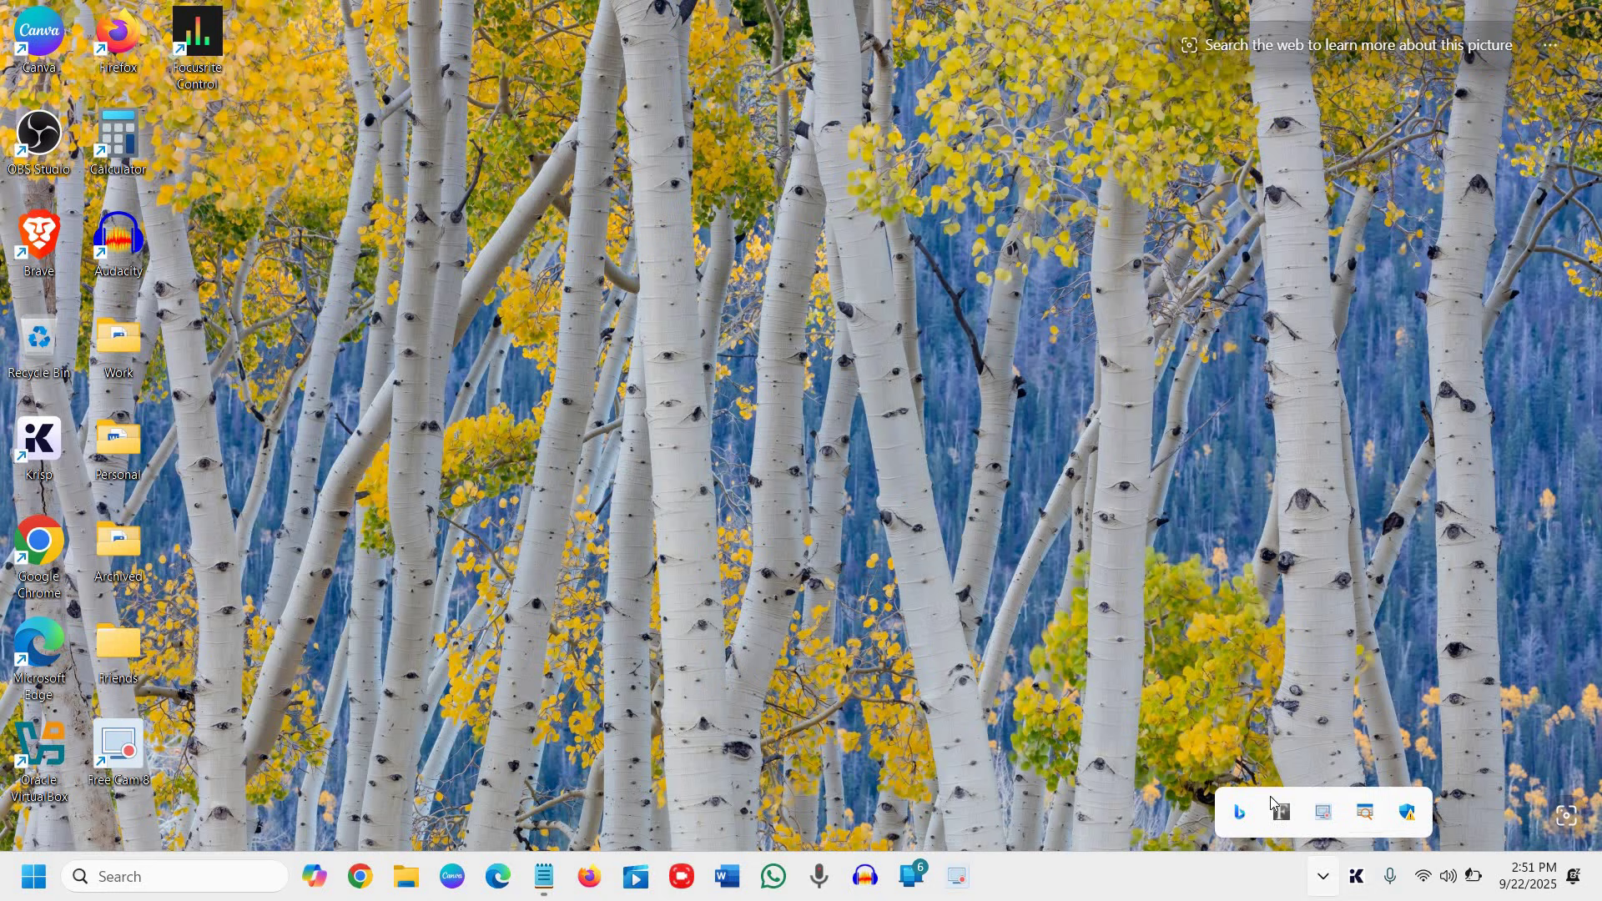
{"action": "left_click", "coordinate": [75, 846]}
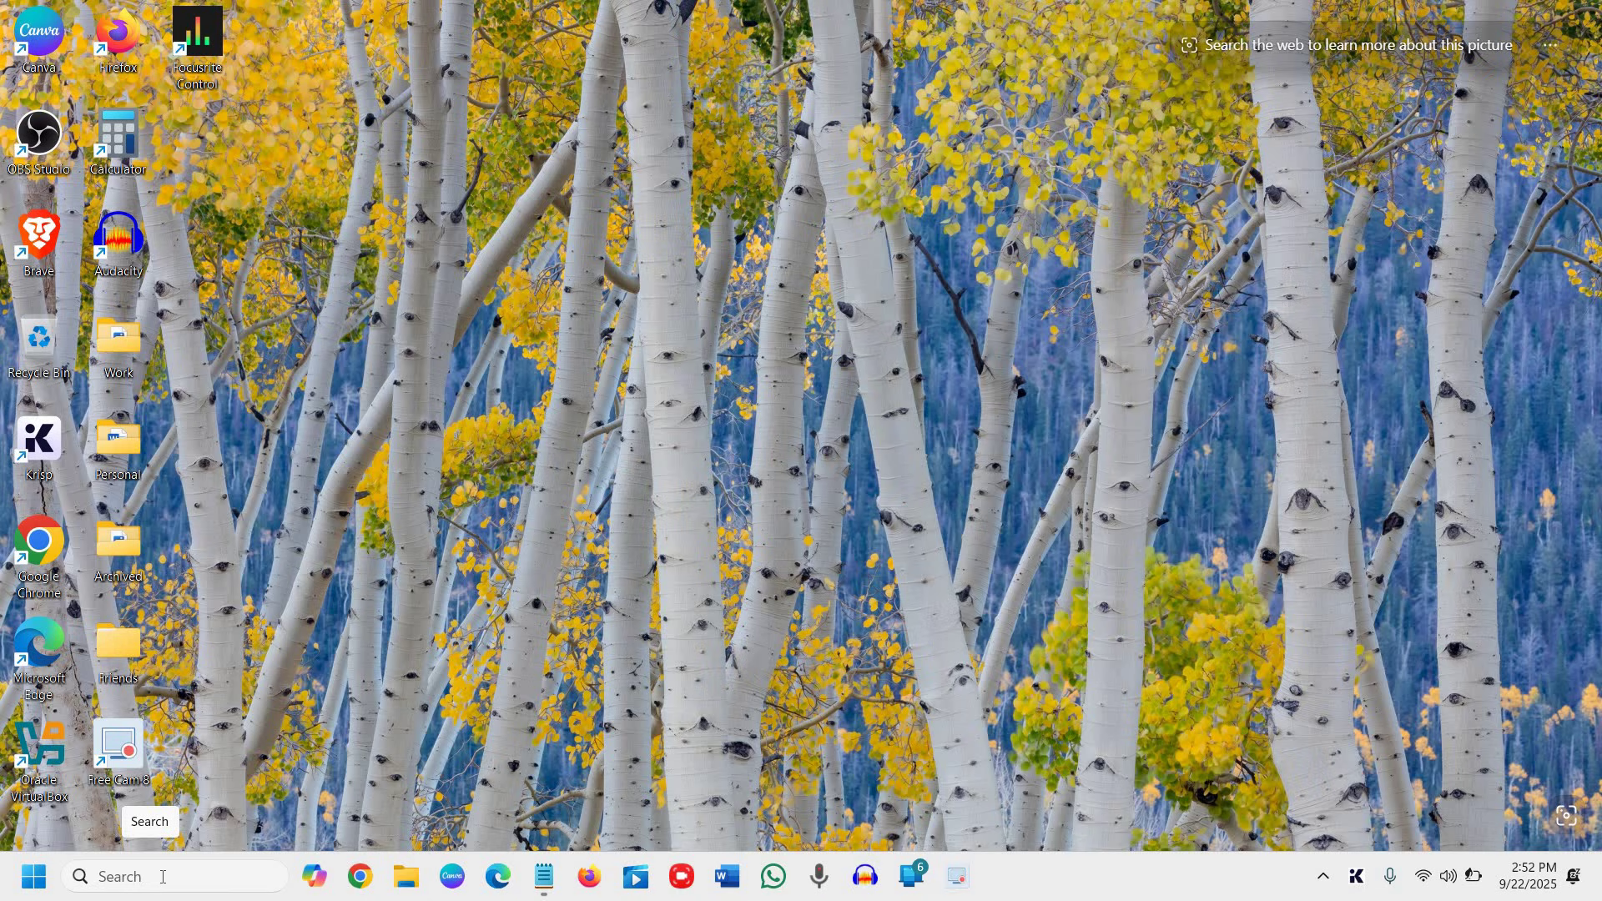
{"action": "left_click", "coordinate": [163, 877]}
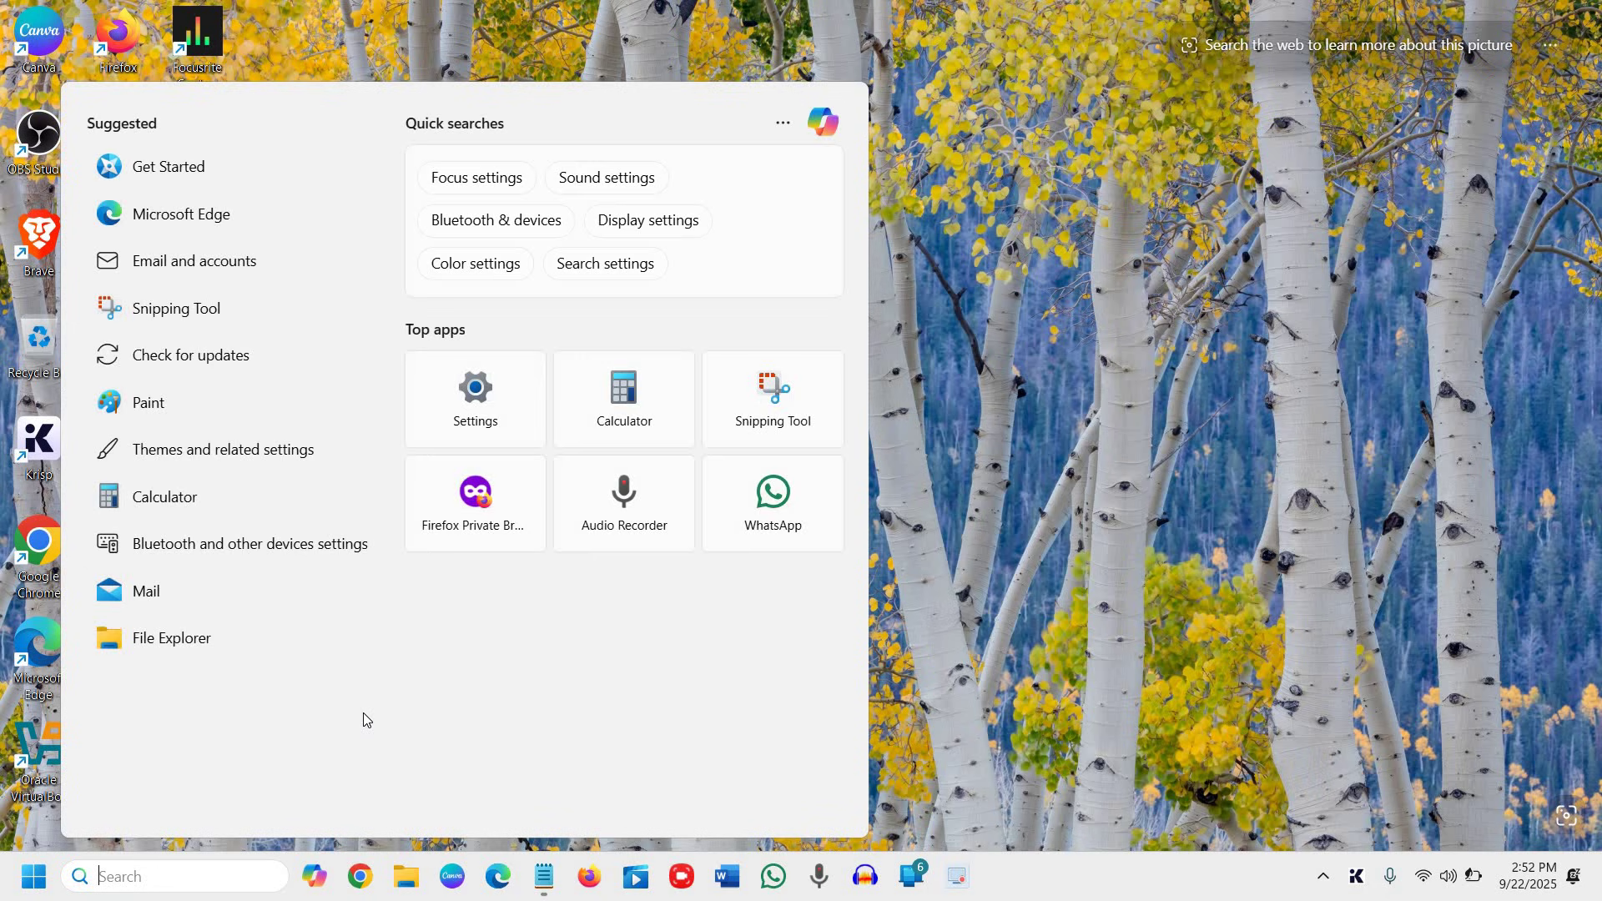
{"action": "type", "text": "tru"}
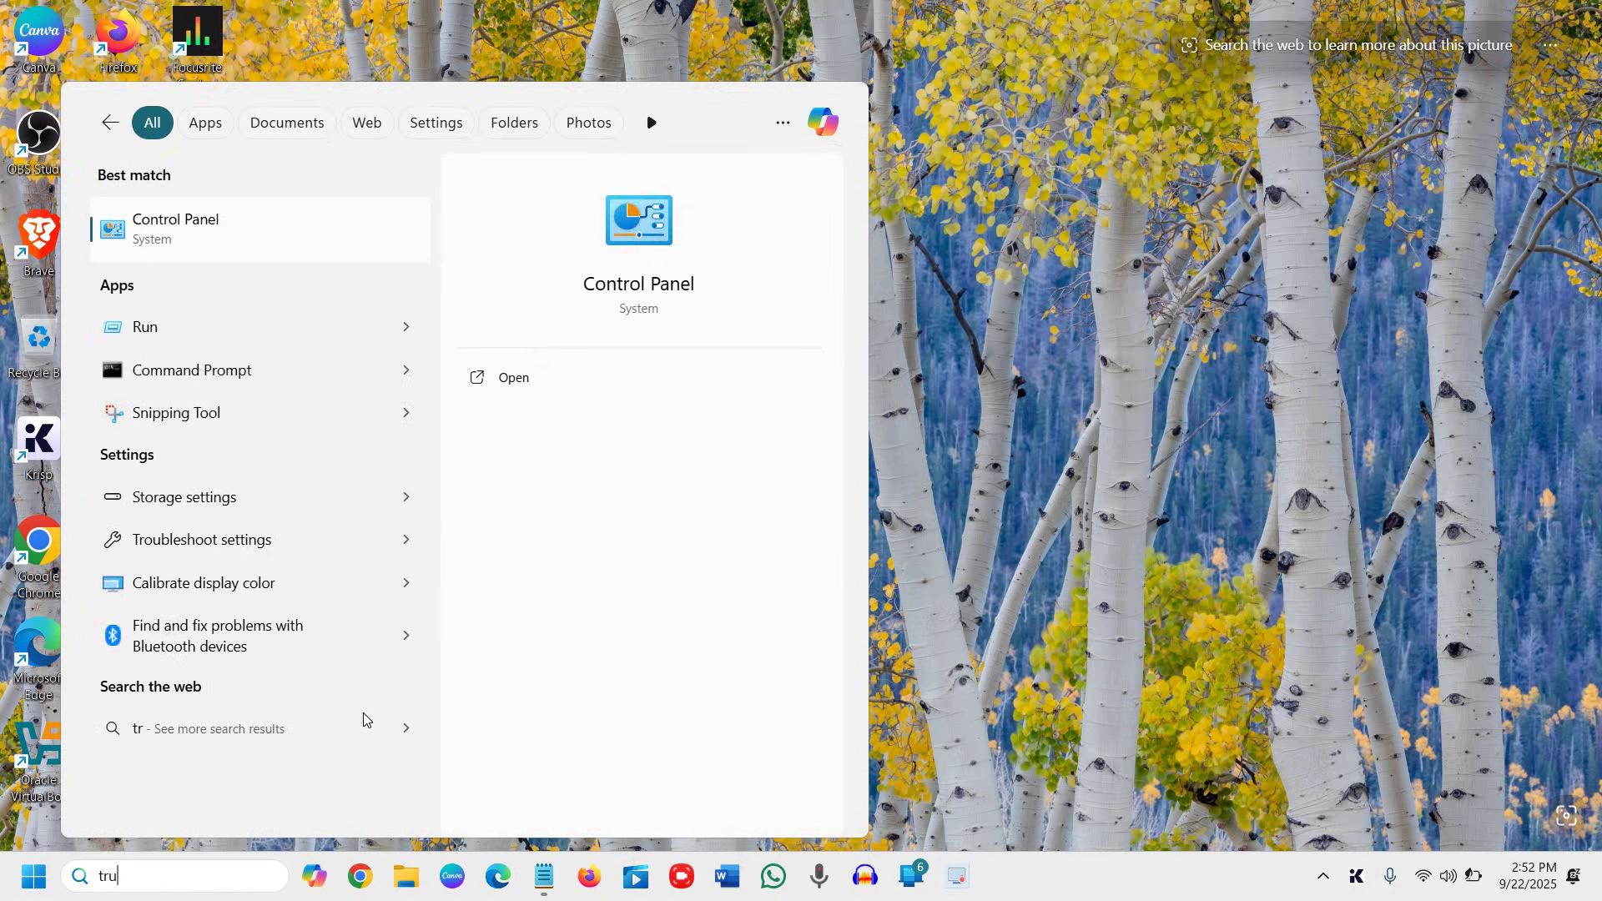
{"action": "type", "text": "o"}
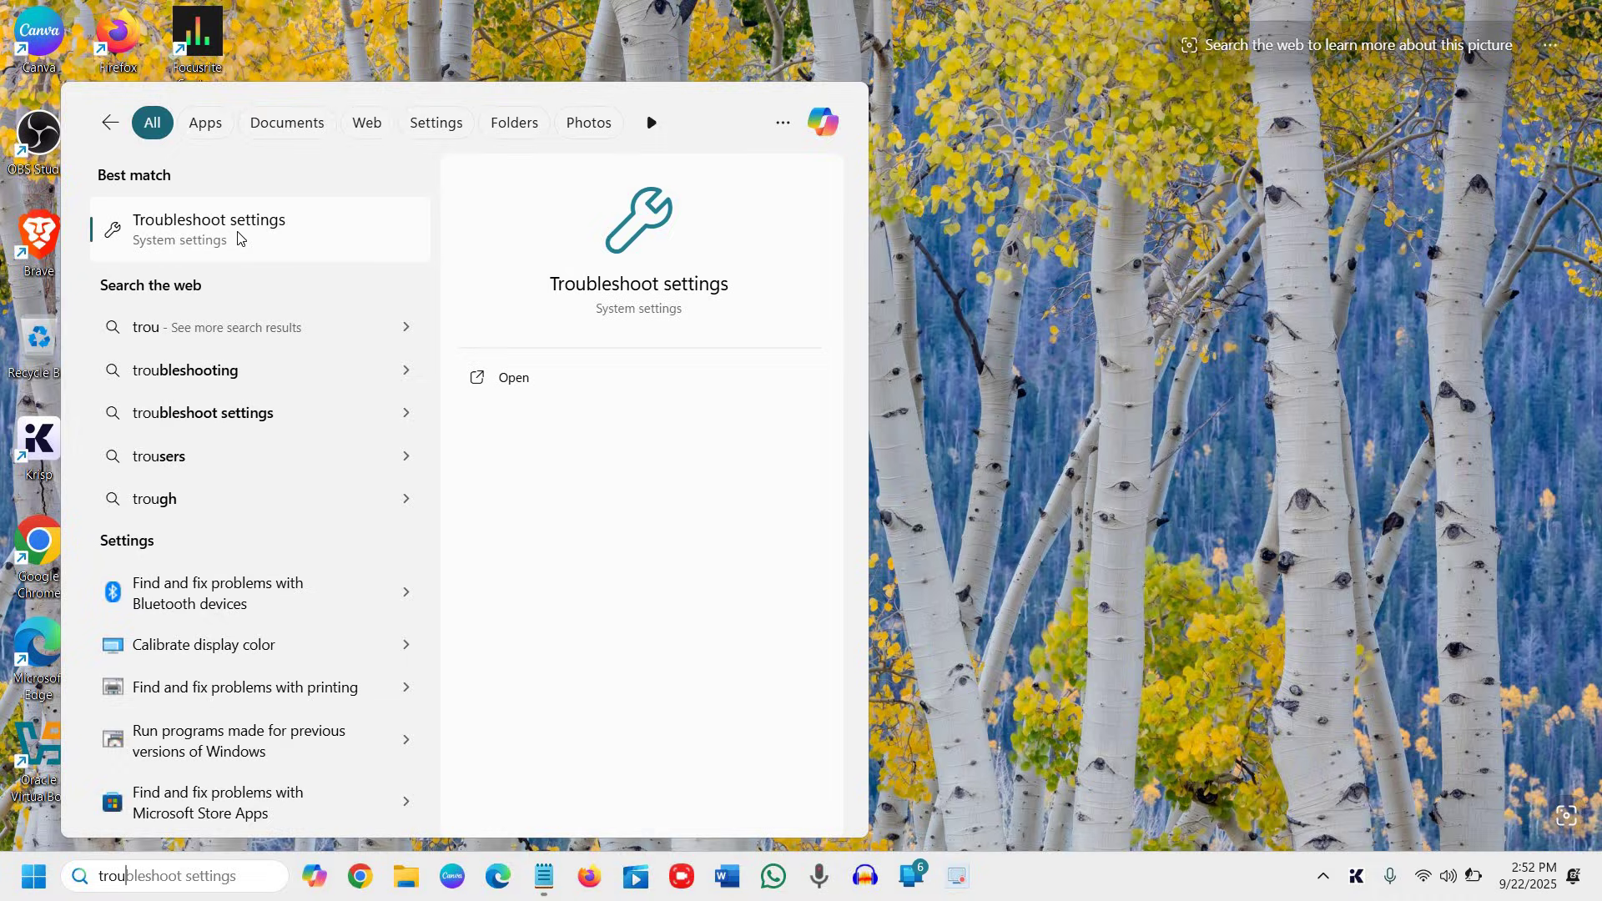
{"action": "left_click", "coordinate": [292, 243]}
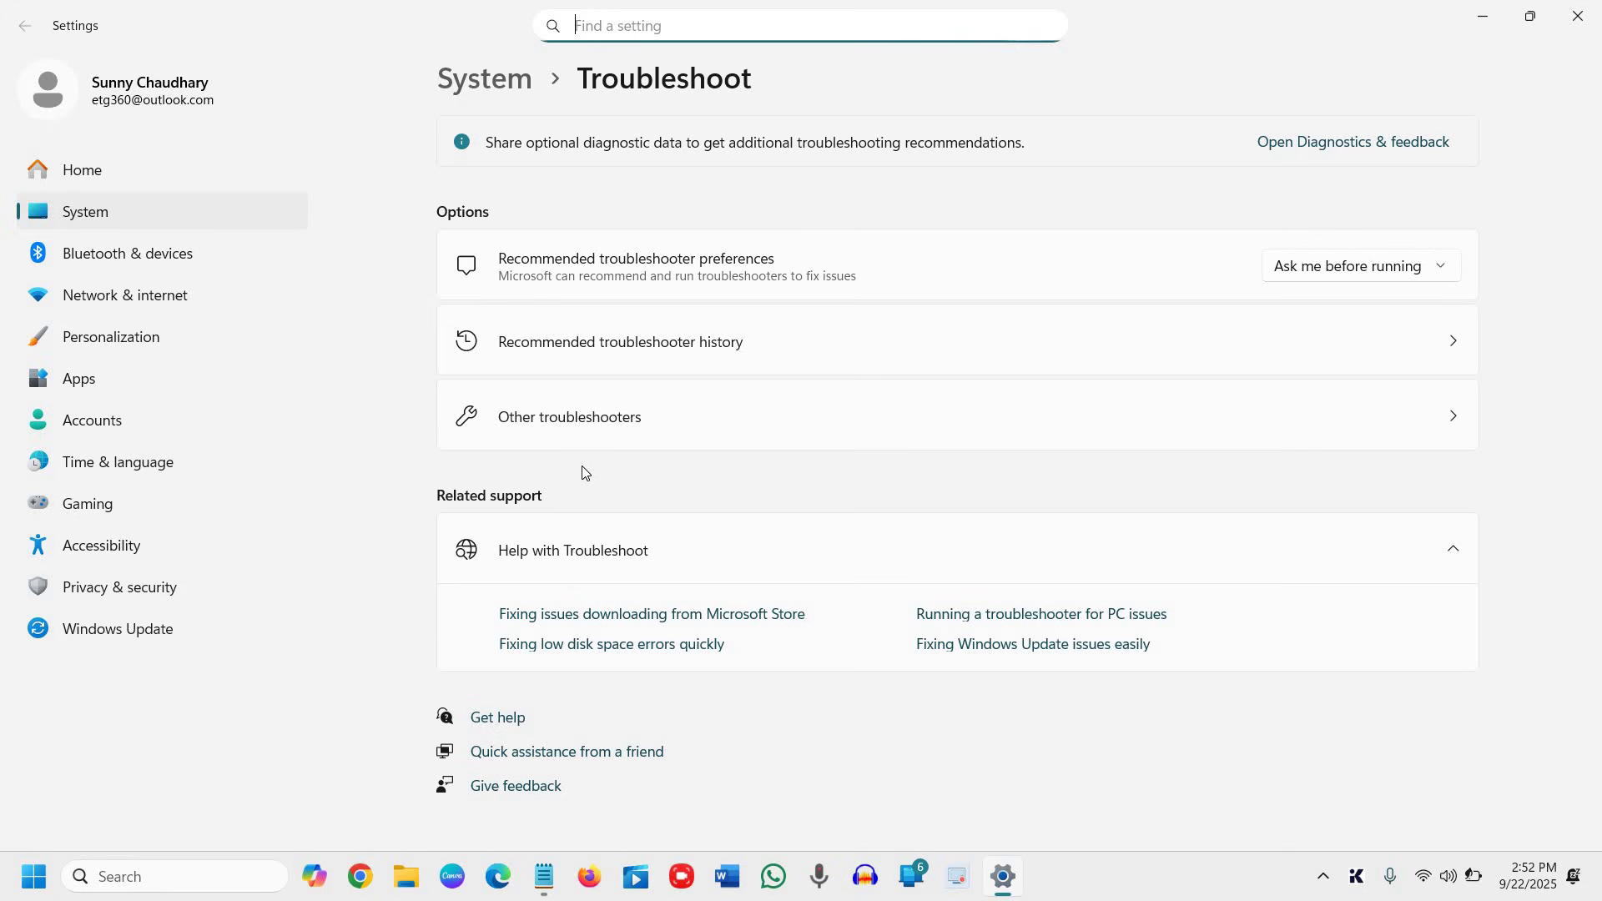
- Run the Bluetooth troubleshooter from the Other troubleshooters list
{"action": "left_click", "coordinate": [596, 413]}
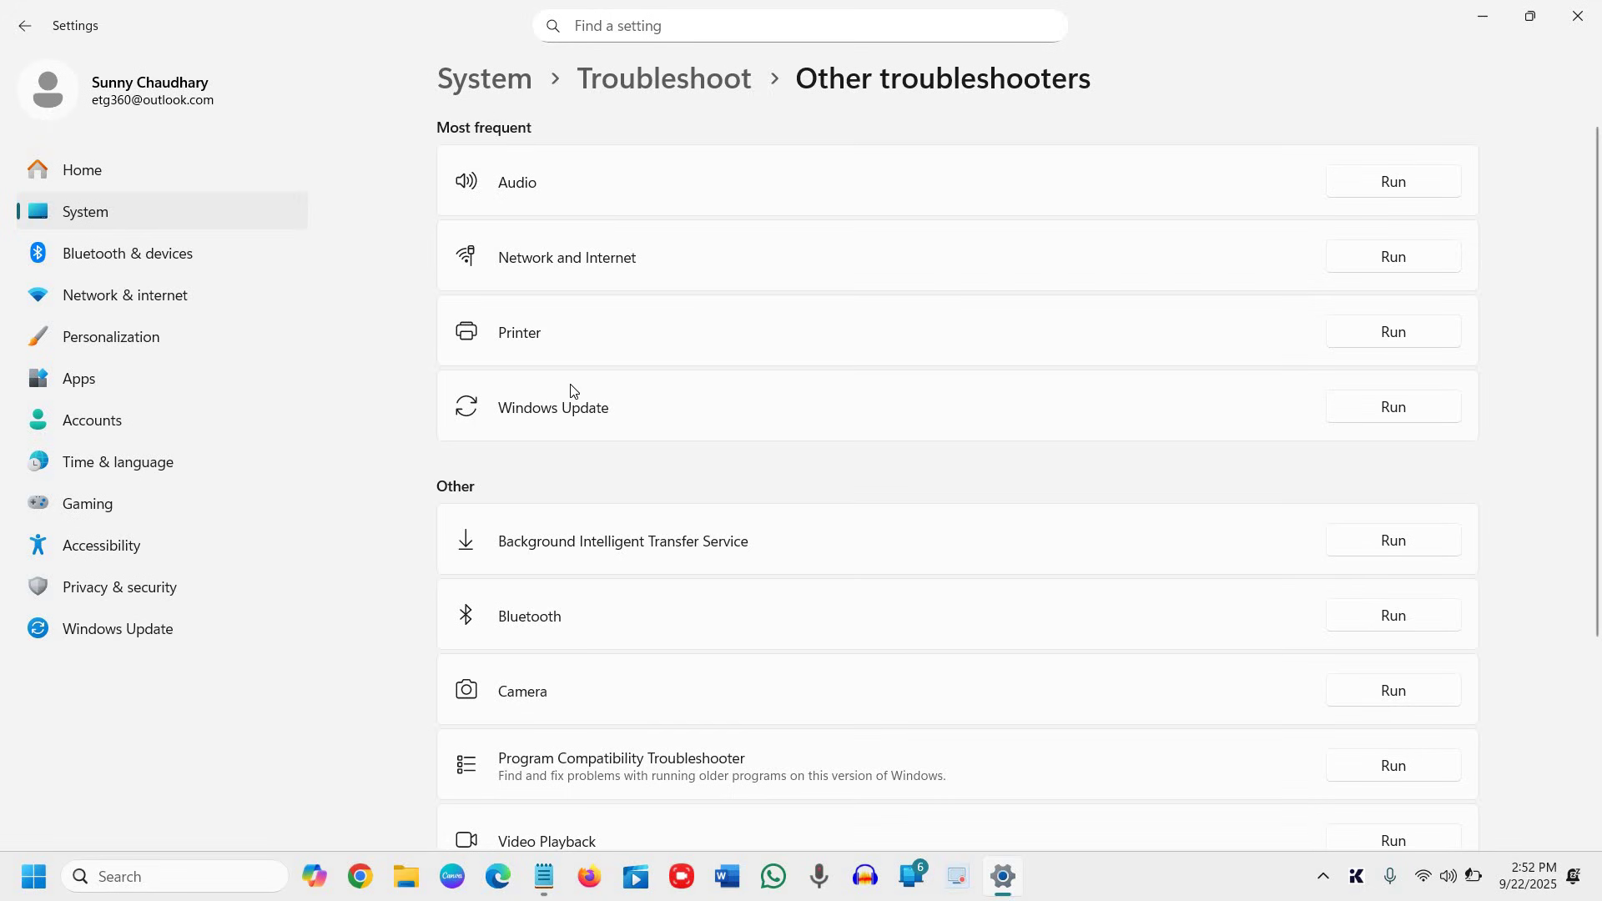
{"action": "scroll", "coordinate": [542, 368], "scroll_direction": "down", "scroll_amount": 2}
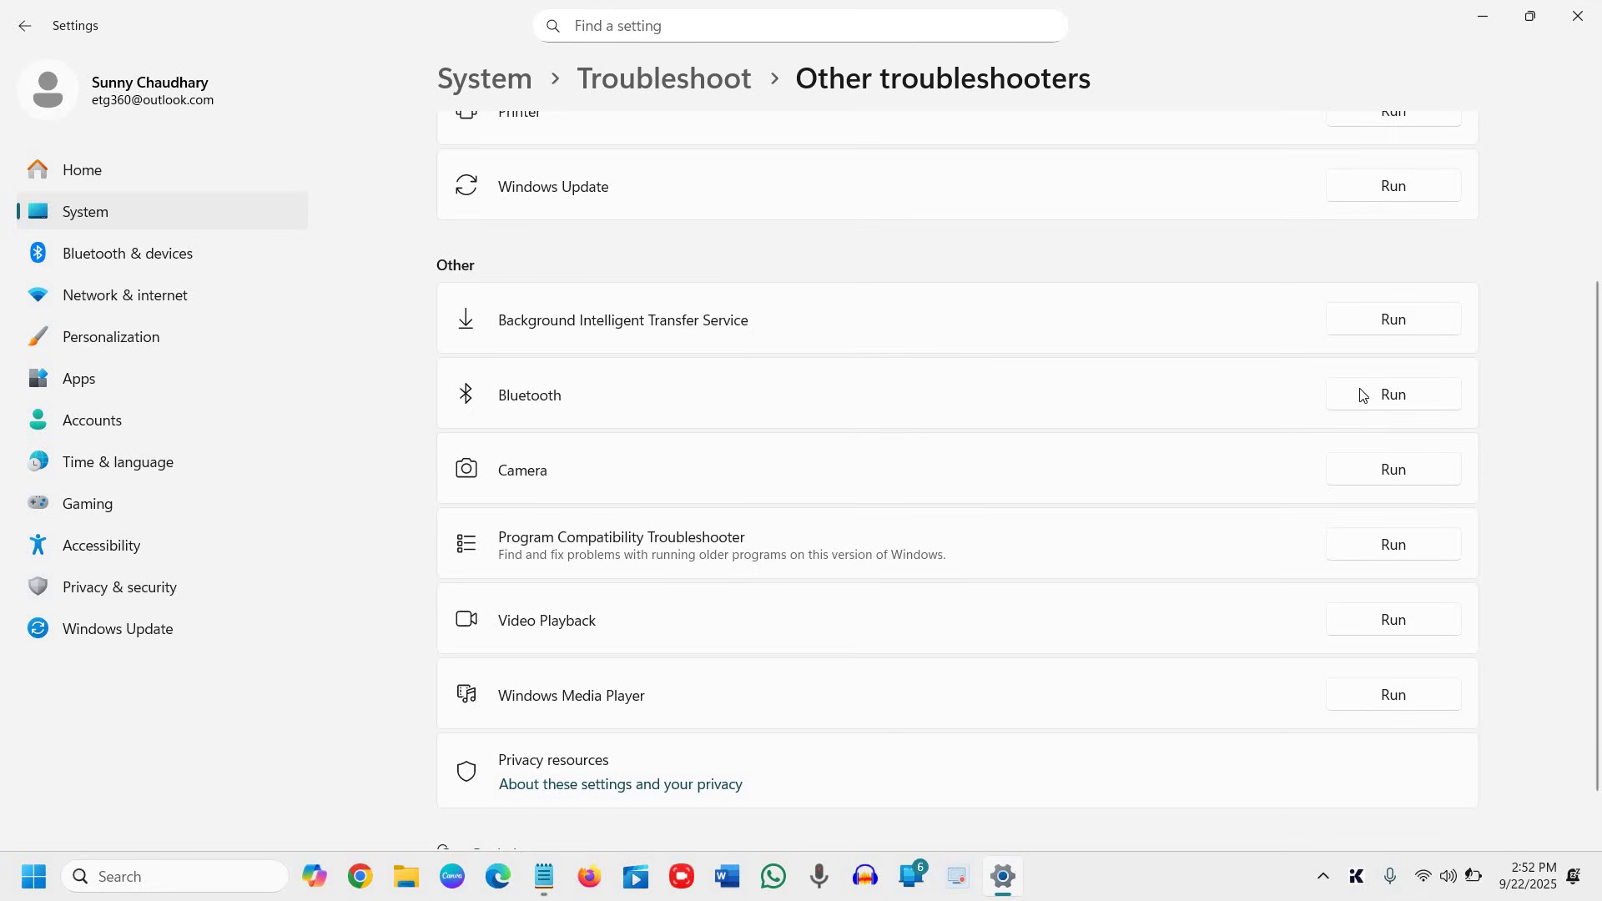
{"action": "left_click", "coordinate": [1394, 395]}
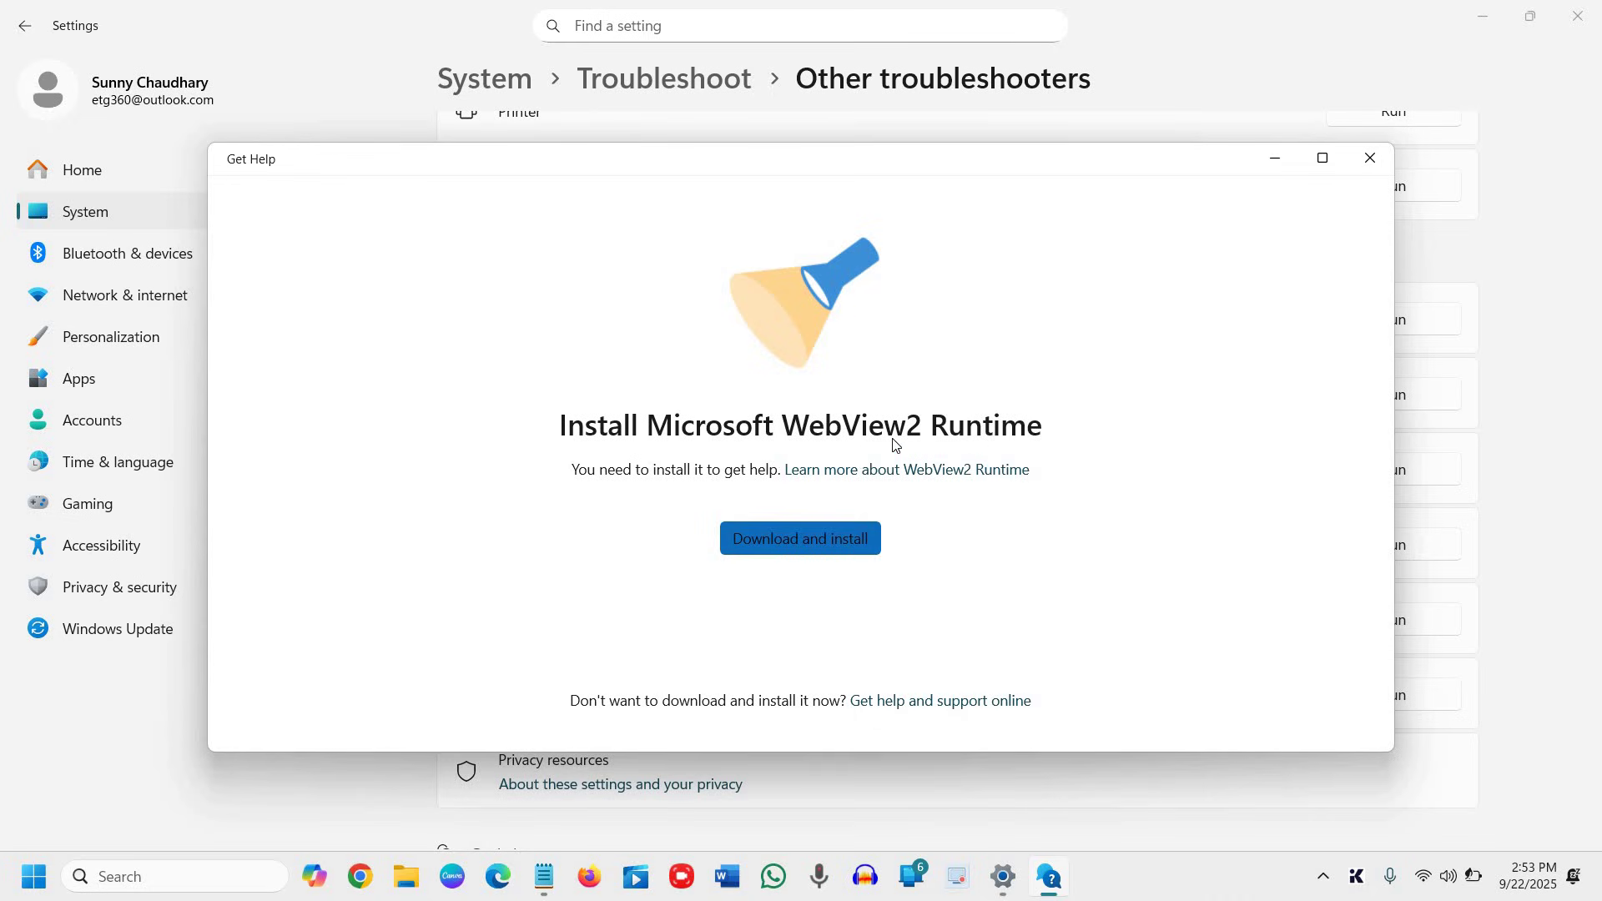
- Attempt the WebView2 Runtime install, dismiss the failure, minimize Get Help and close Settings
{"action": "left_click", "coordinate": [806, 550]}
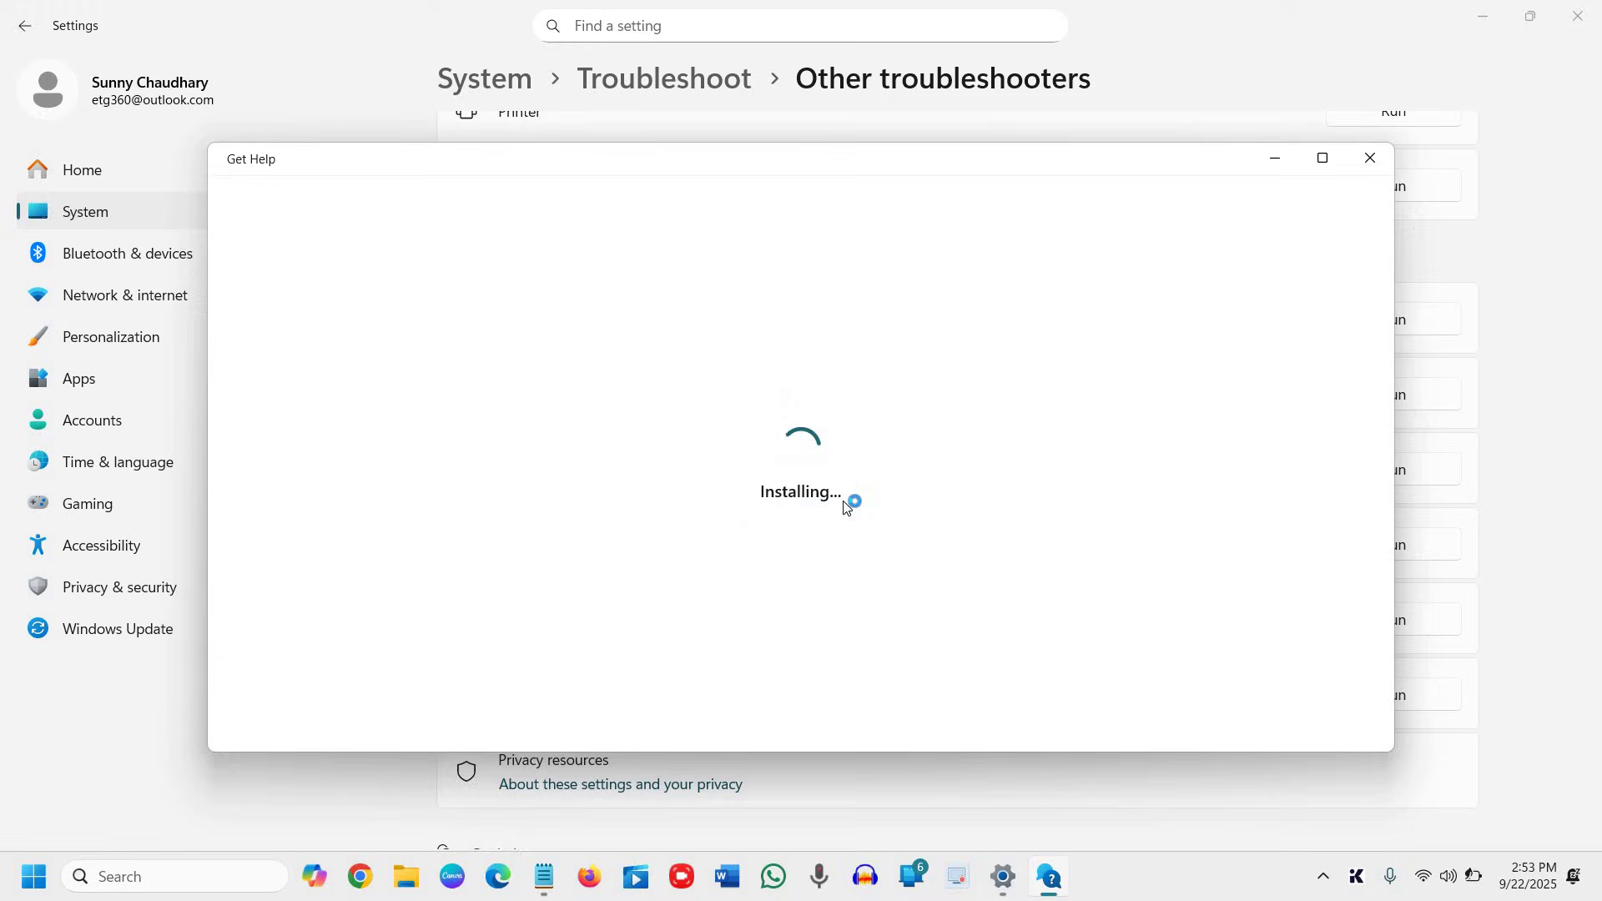
{"action": "left_click", "coordinate": [1020, 532]}
{"action": "left_click", "coordinate": [1279, 163]}
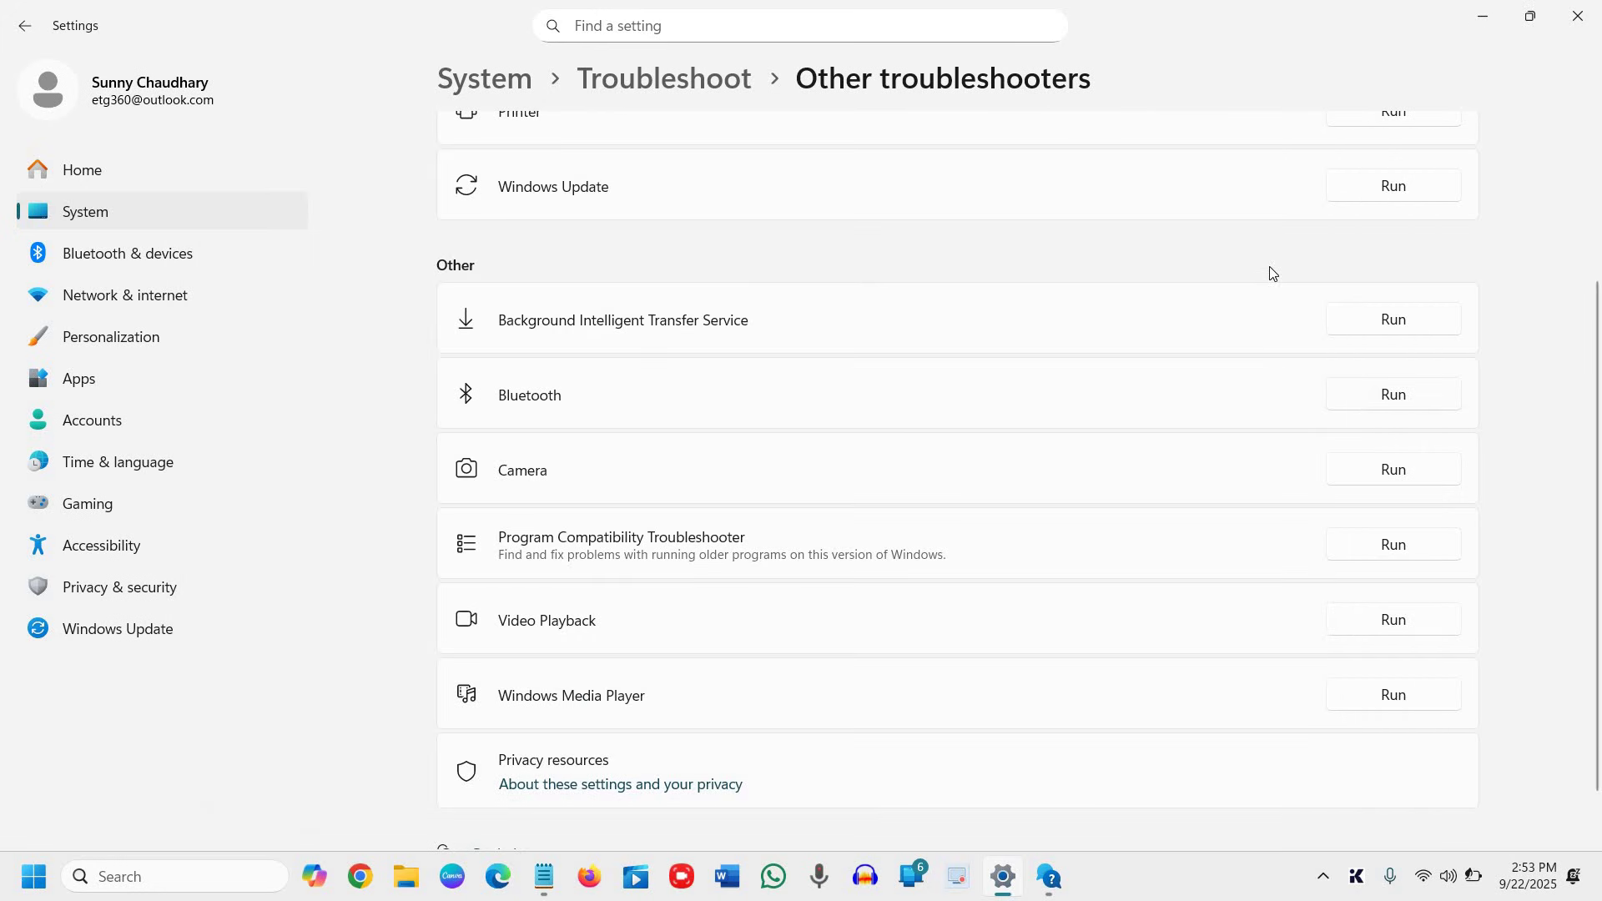
{"action": "left_click", "coordinate": [1580, 23]}
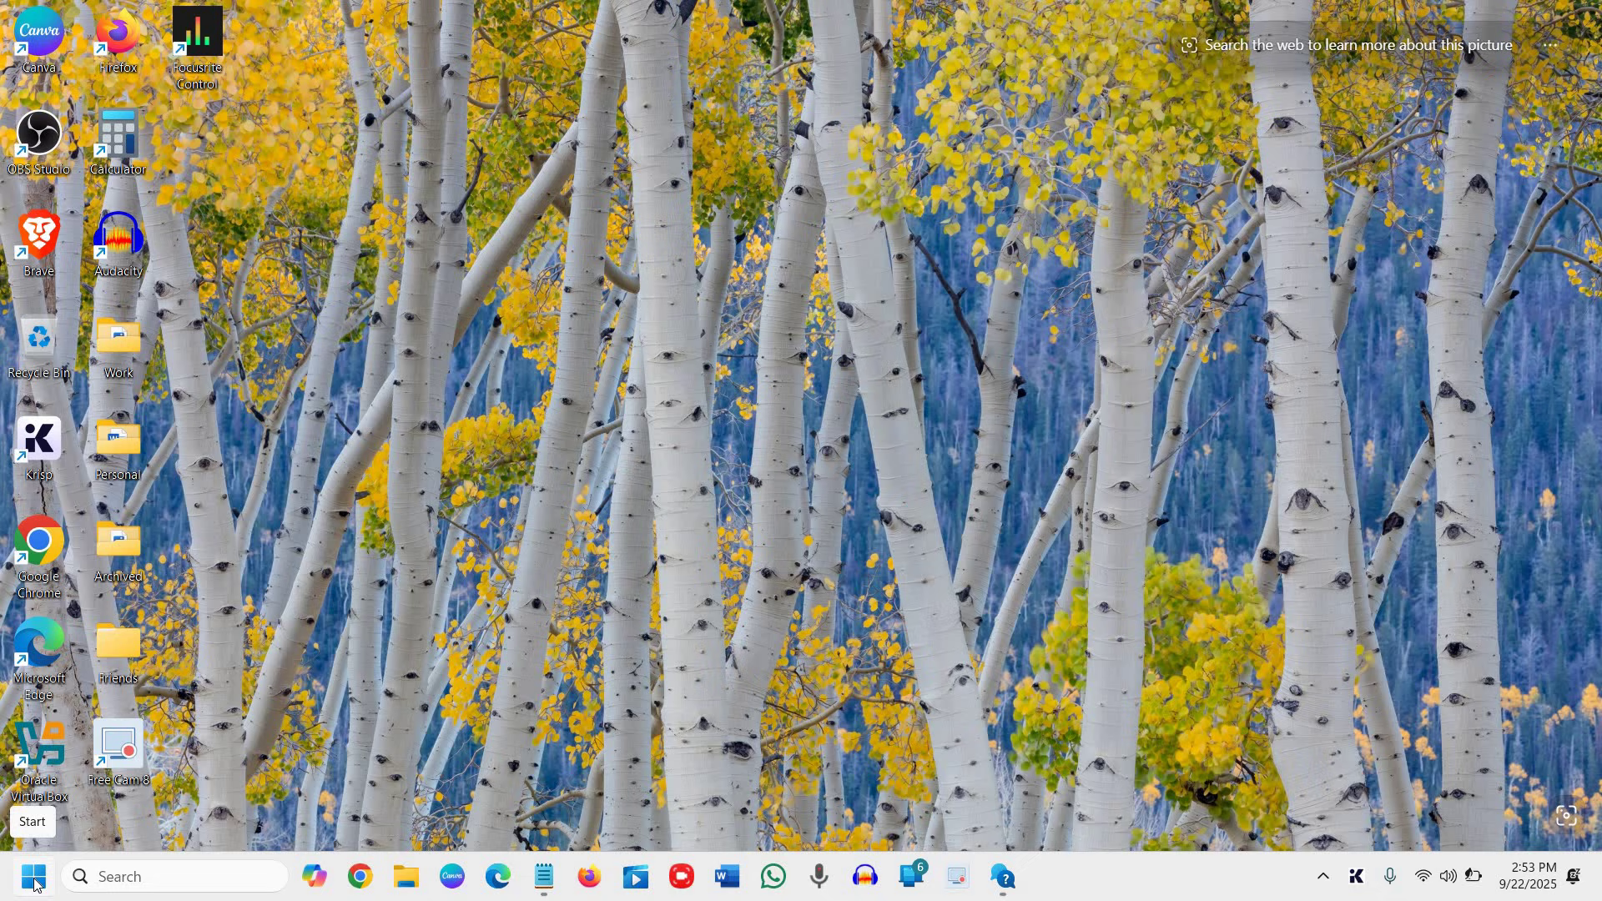
- Launch services.msc through the Run dialog from the Start button's context menu
{"action": "right_click", "coordinate": [37, 885]}
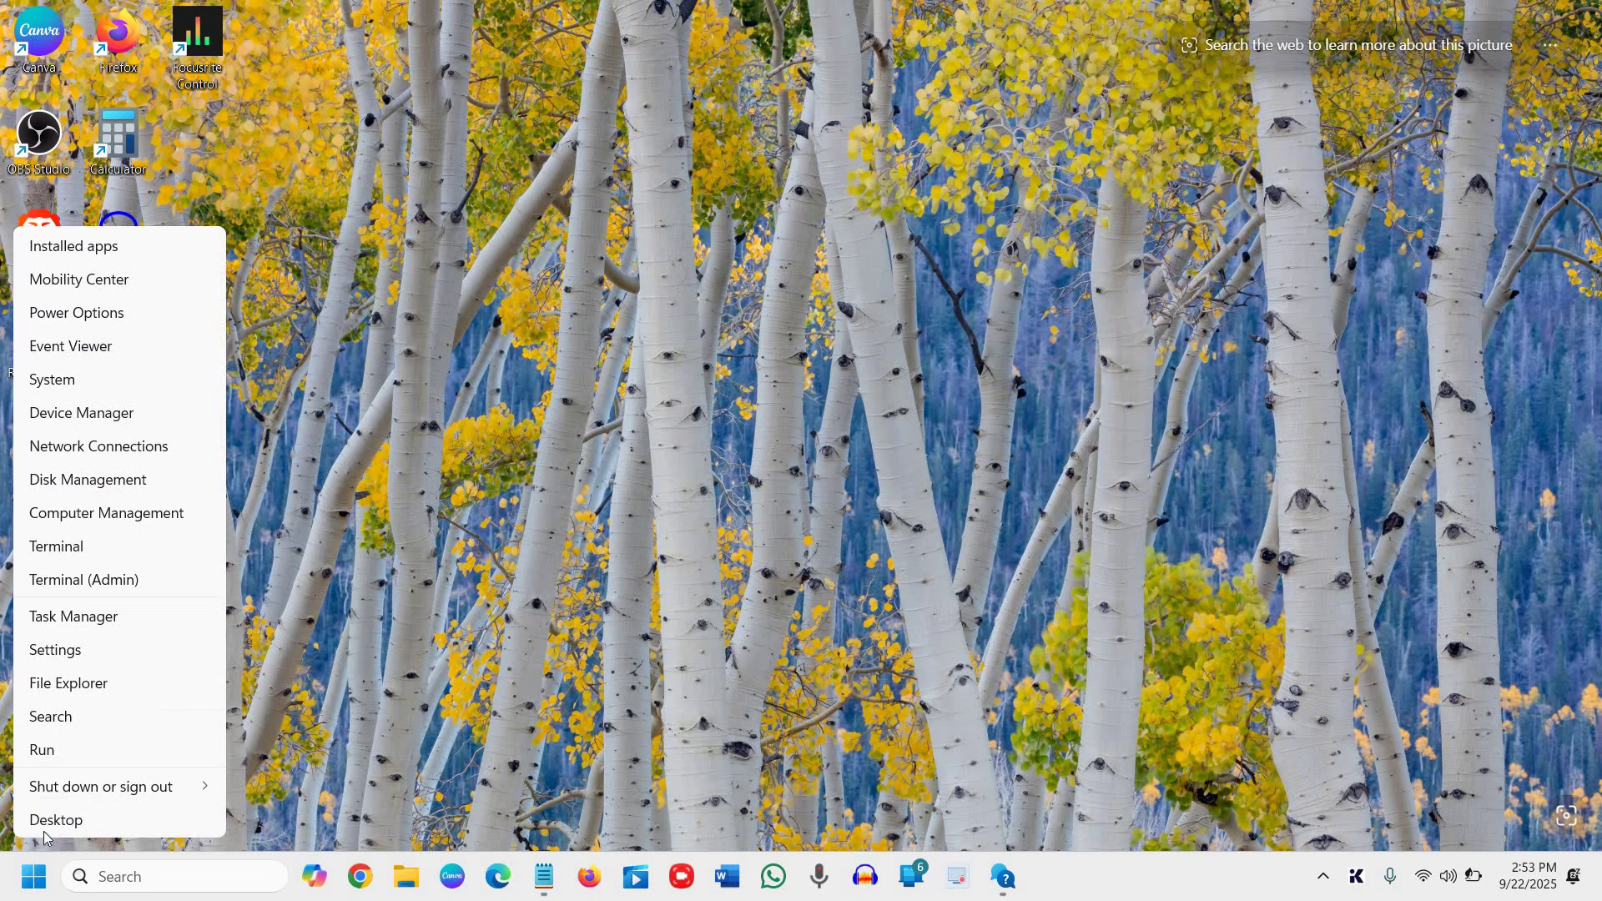
{"action": "left_click", "coordinate": [63, 755]}
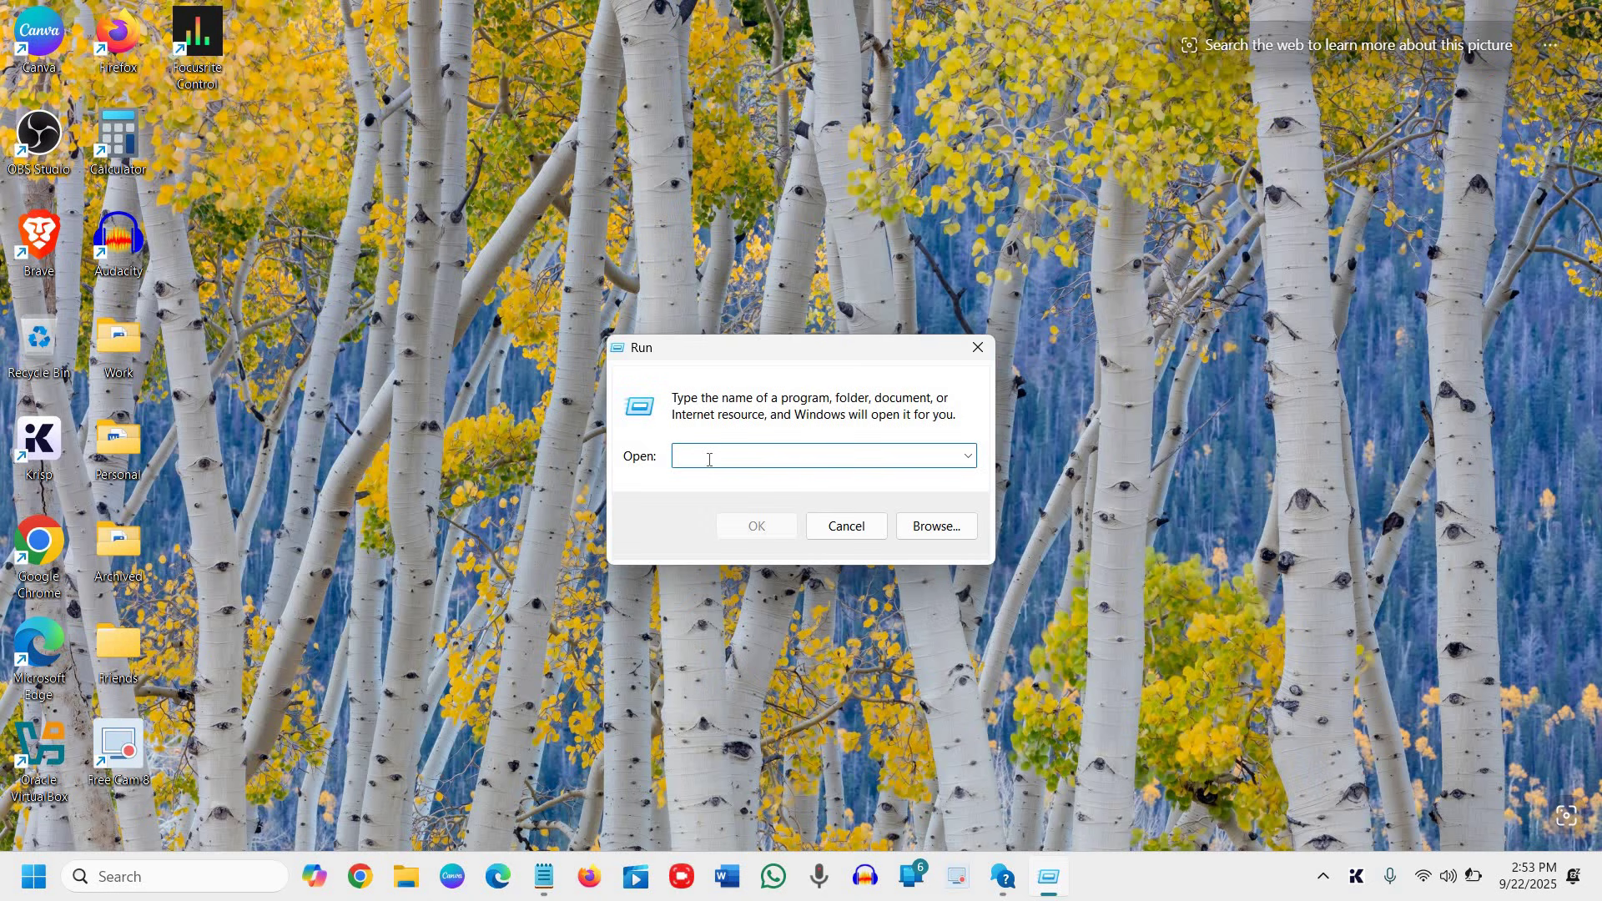
{"action": "type", "text": "services.msc"}
{"action": "left_click", "coordinate": [761, 528]}
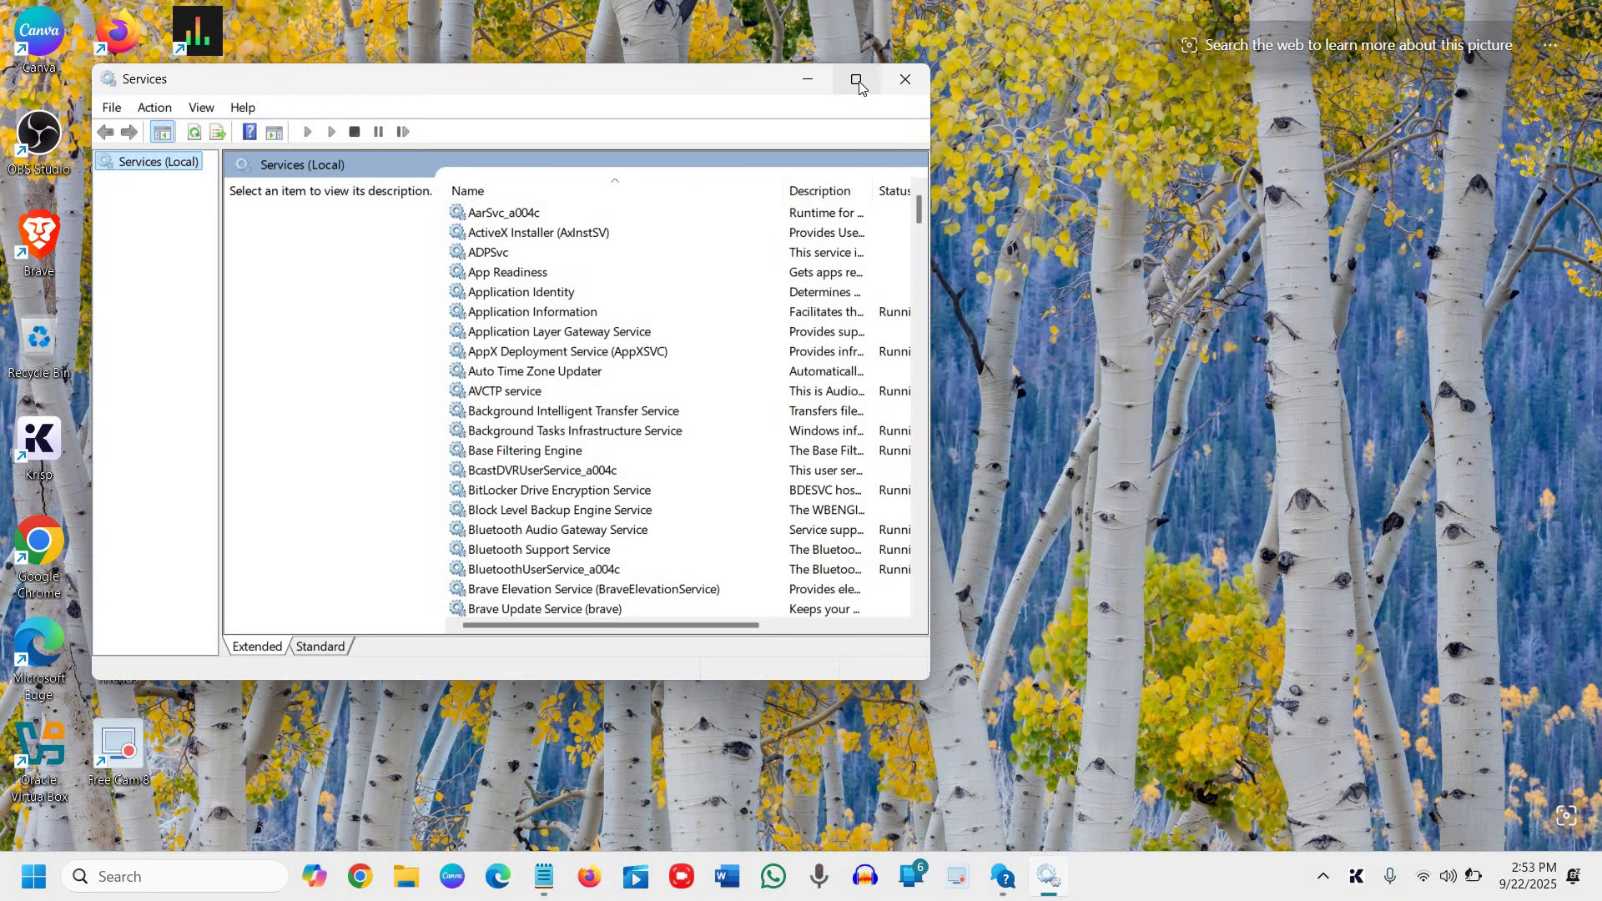
- Maximize Services and scroll down to select Bluetooth Audio Gateway Service
{"action": "left_click", "coordinate": [857, 80]}
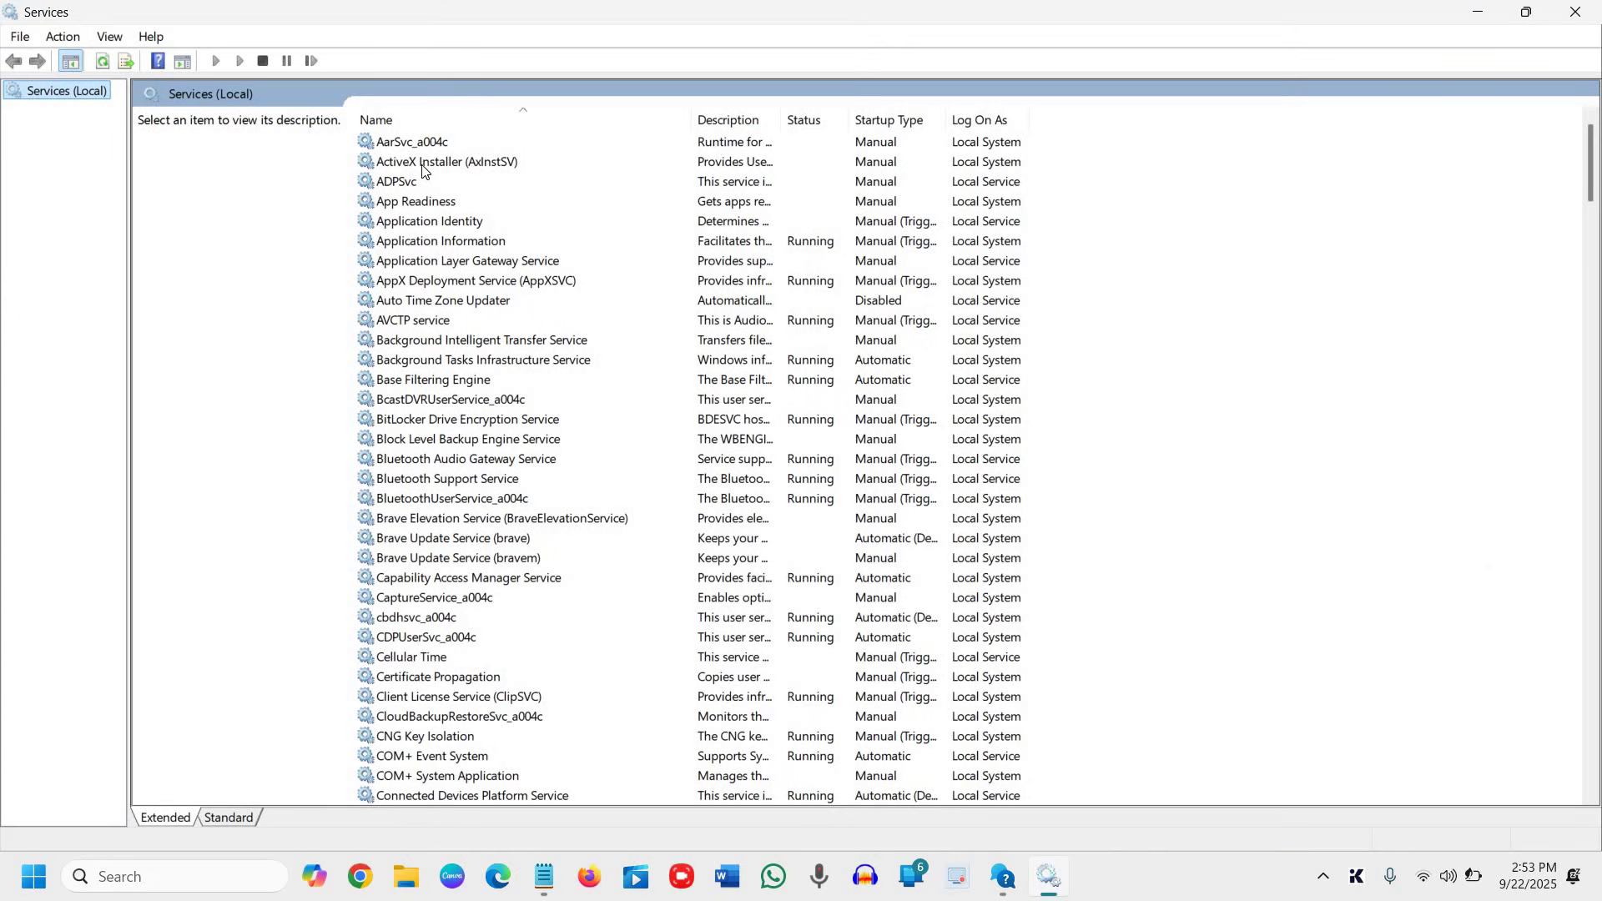
{"action": "left_click", "coordinate": [451, 361]}
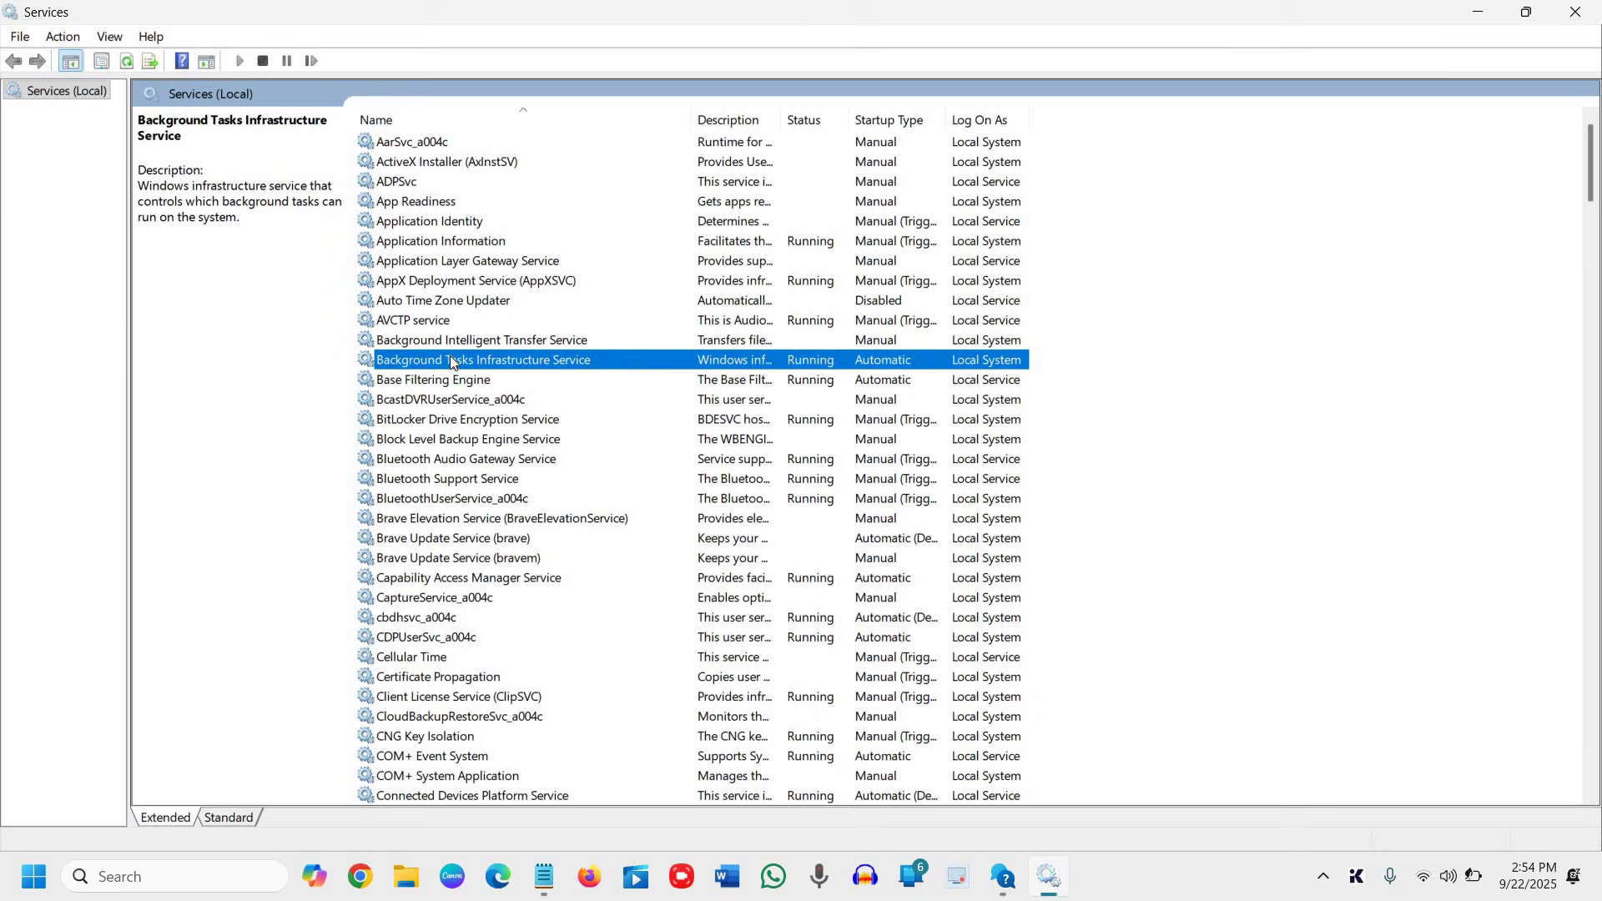
{"action": "scroll", "coordinate": [451, 361], "scroll_direction": "down", "scroll_amount": 1}
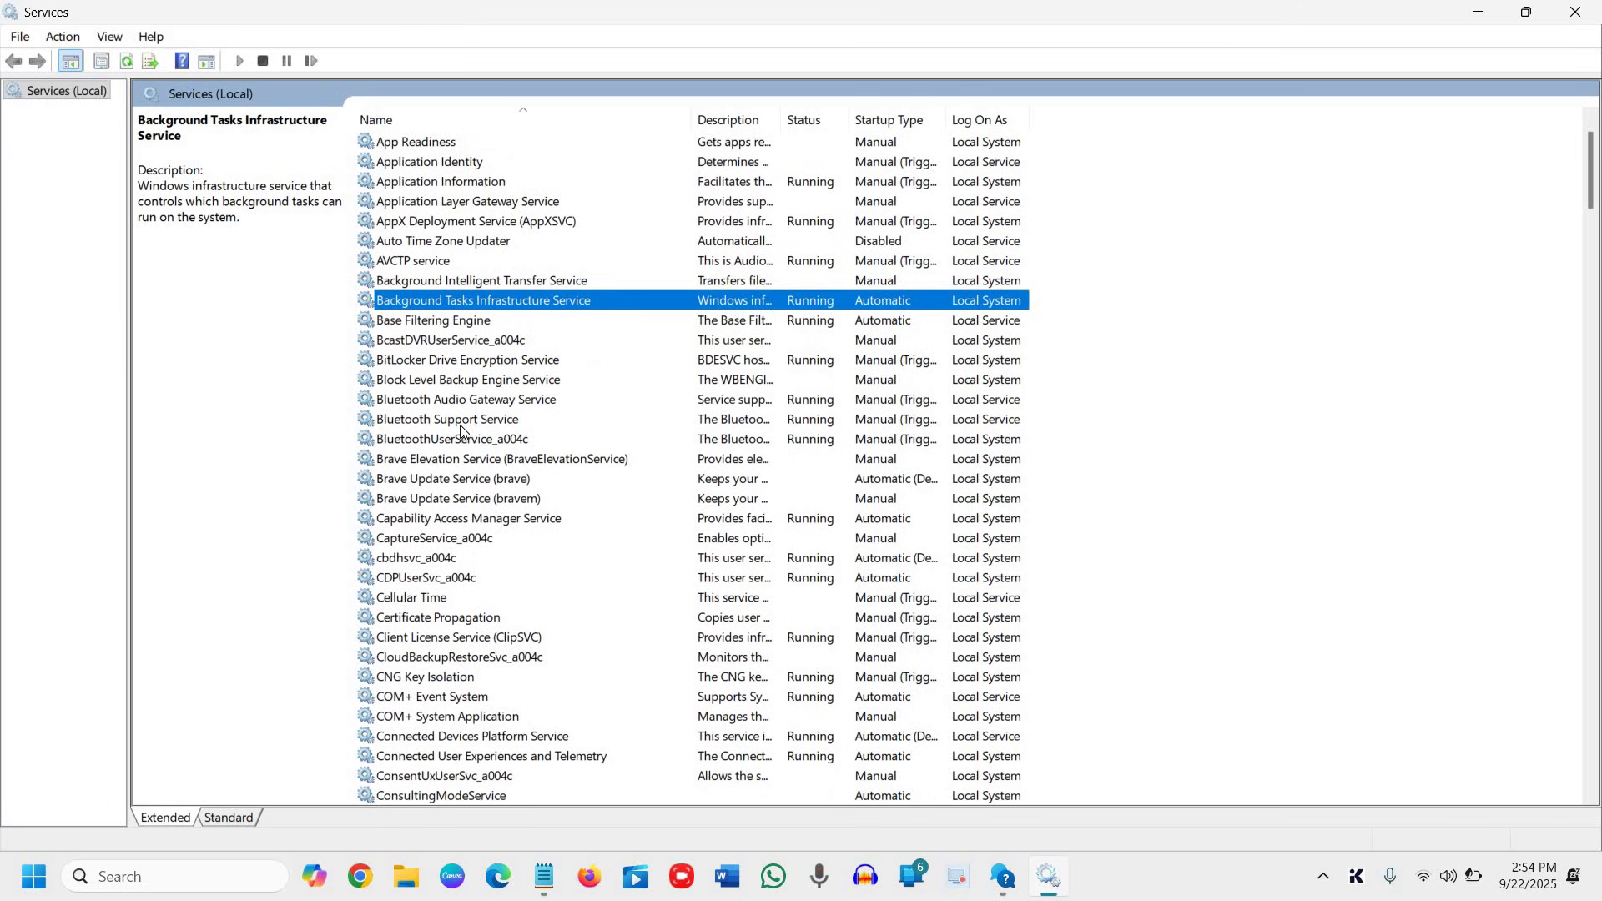
{"action": "left_click", "coordinate": [494, 404]}
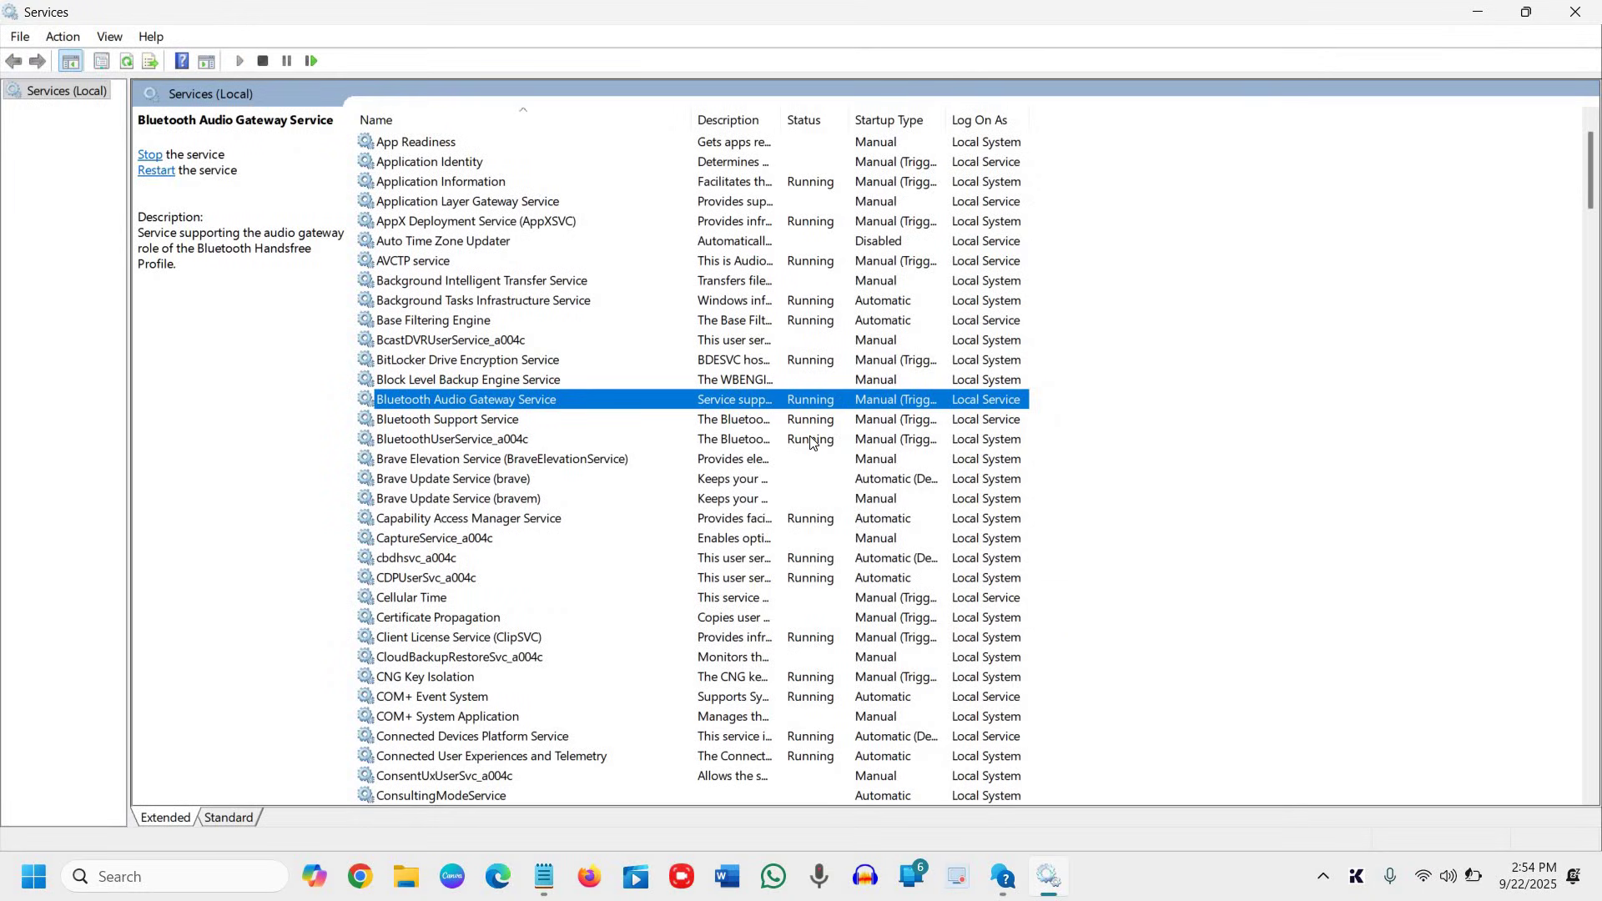
{"action": "right_click", "coordinate": [881, 403]}
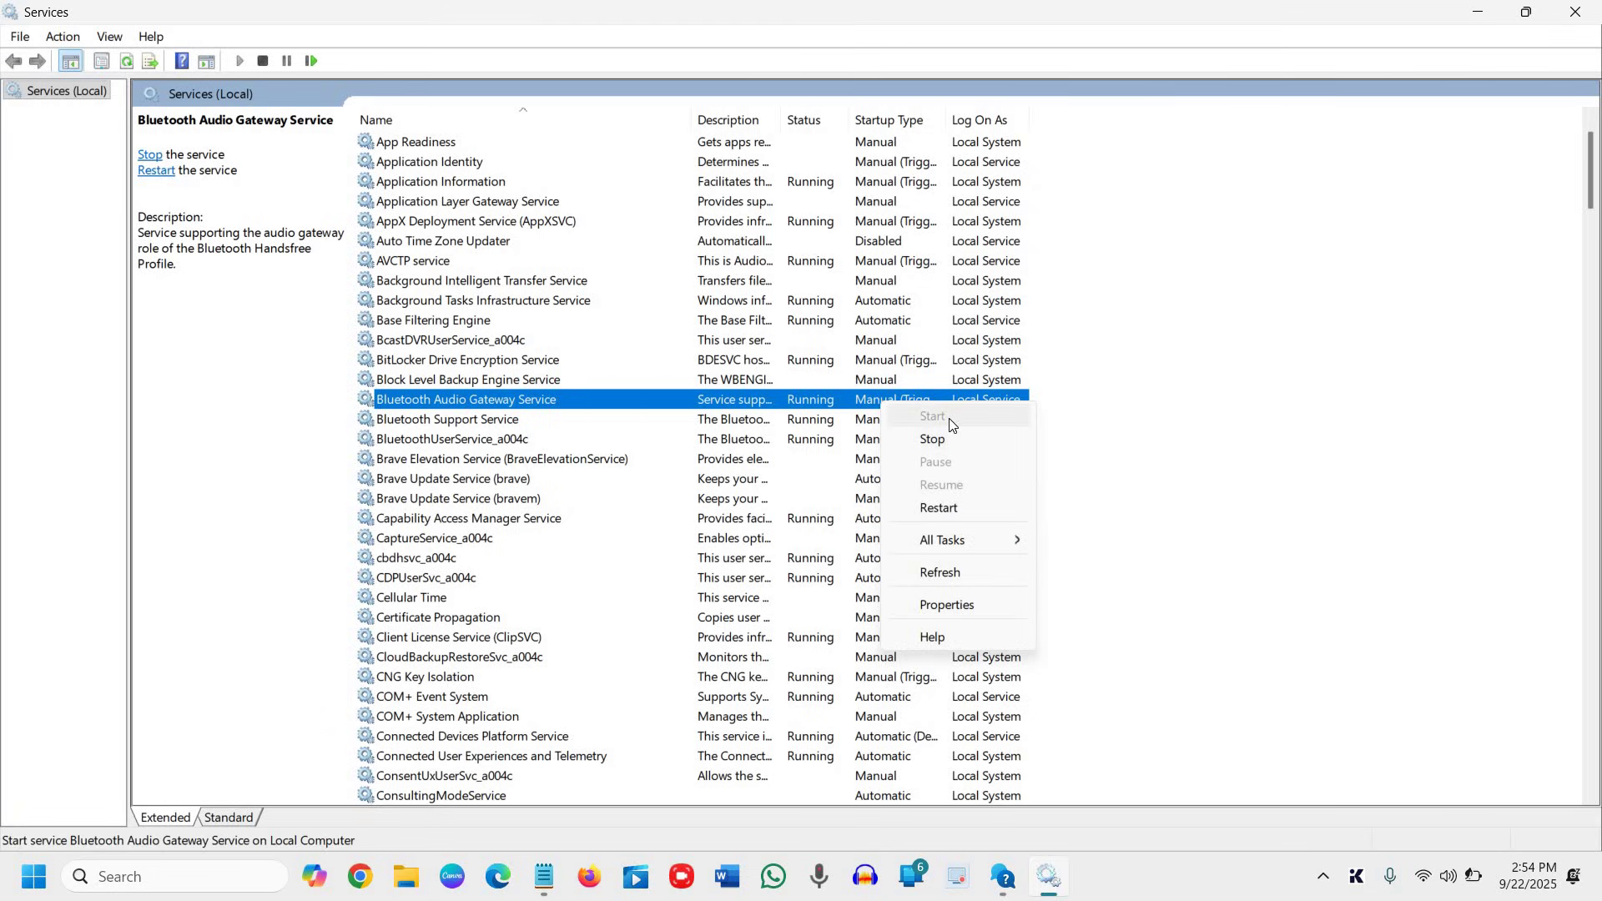
{"action": "left_click", "coordinate": [826, 427]}
{"action": "right_click", "coordinate": [809, 426]}
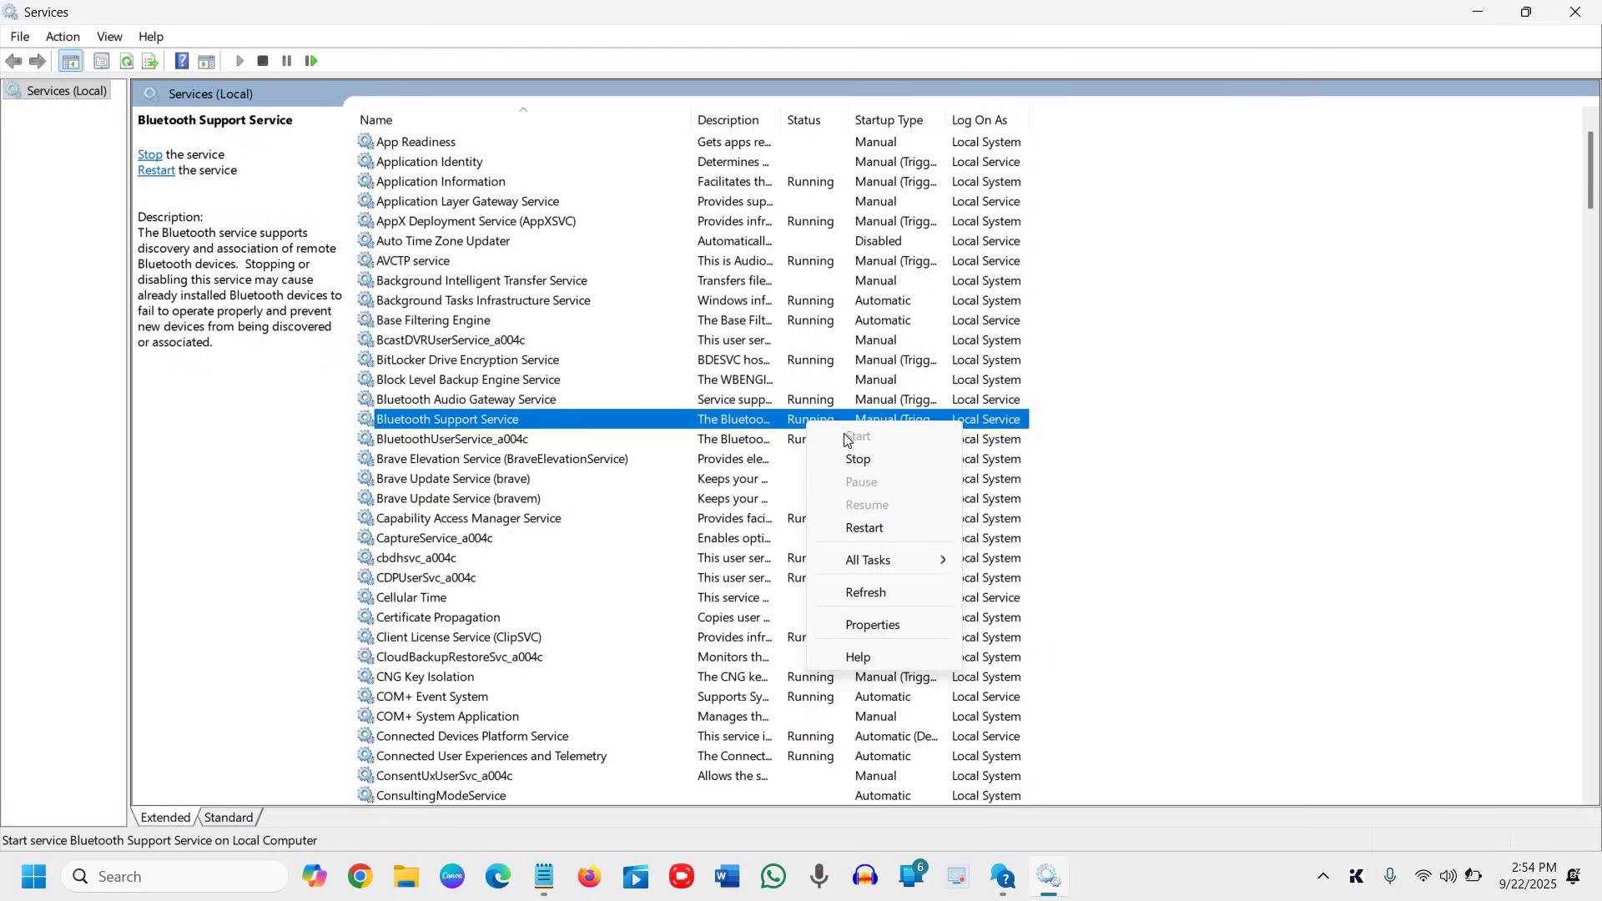
{"action": "key", "text": "Escape"}
{"action": "key", "text": "Down"}
{"action": "left_click", "coordinate": [883, 403]}
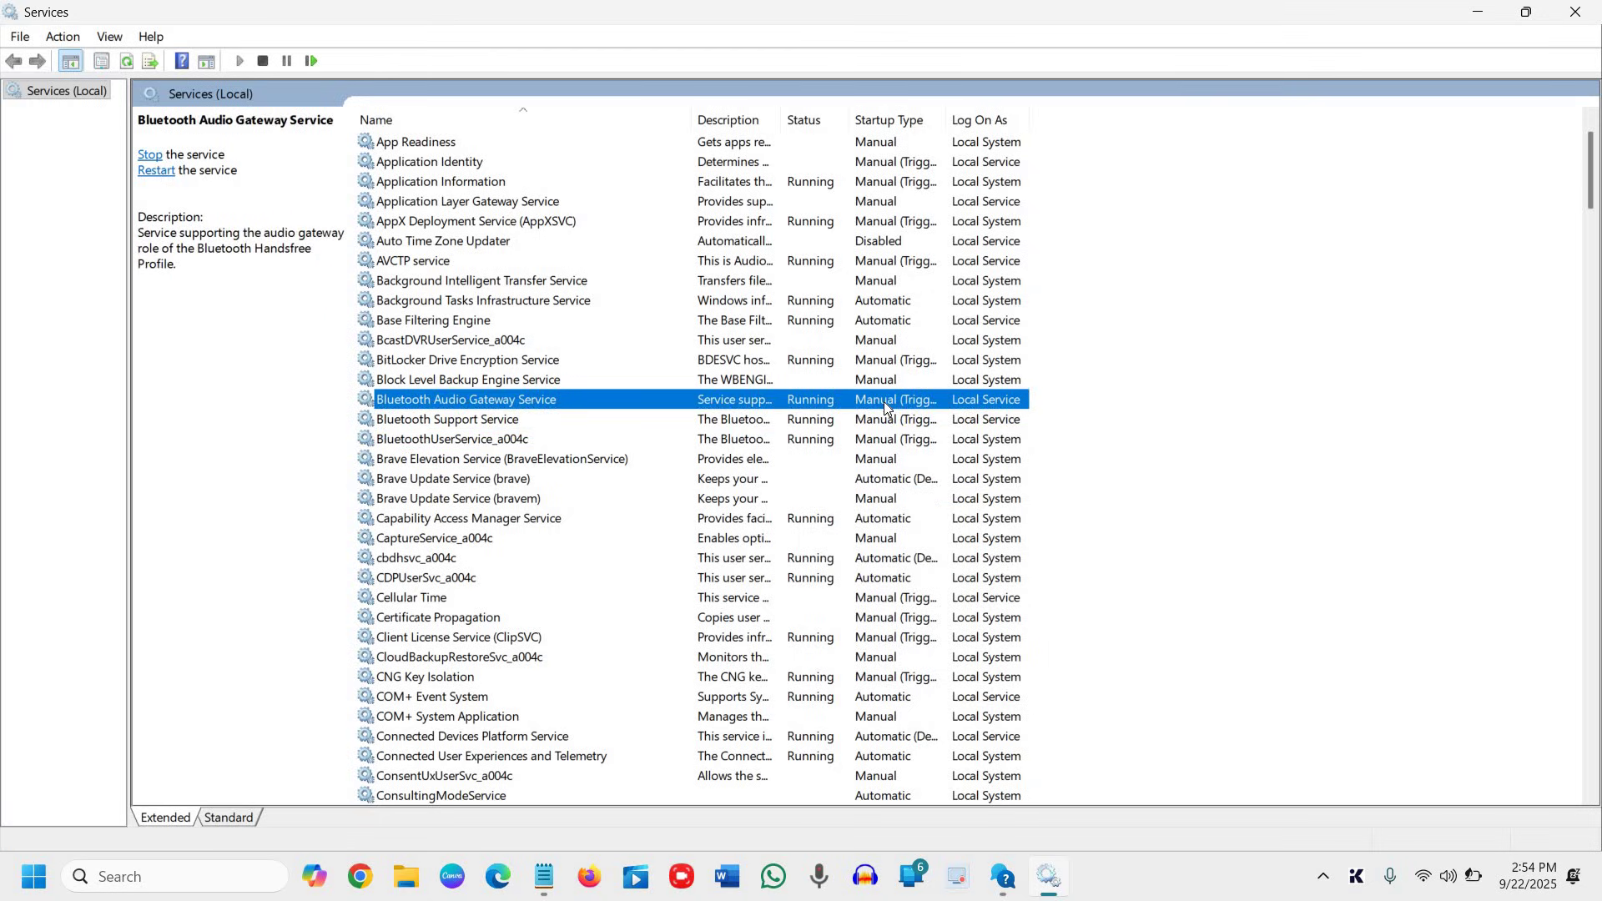
{"action": "right_click", "coordinate": [882, 402]}
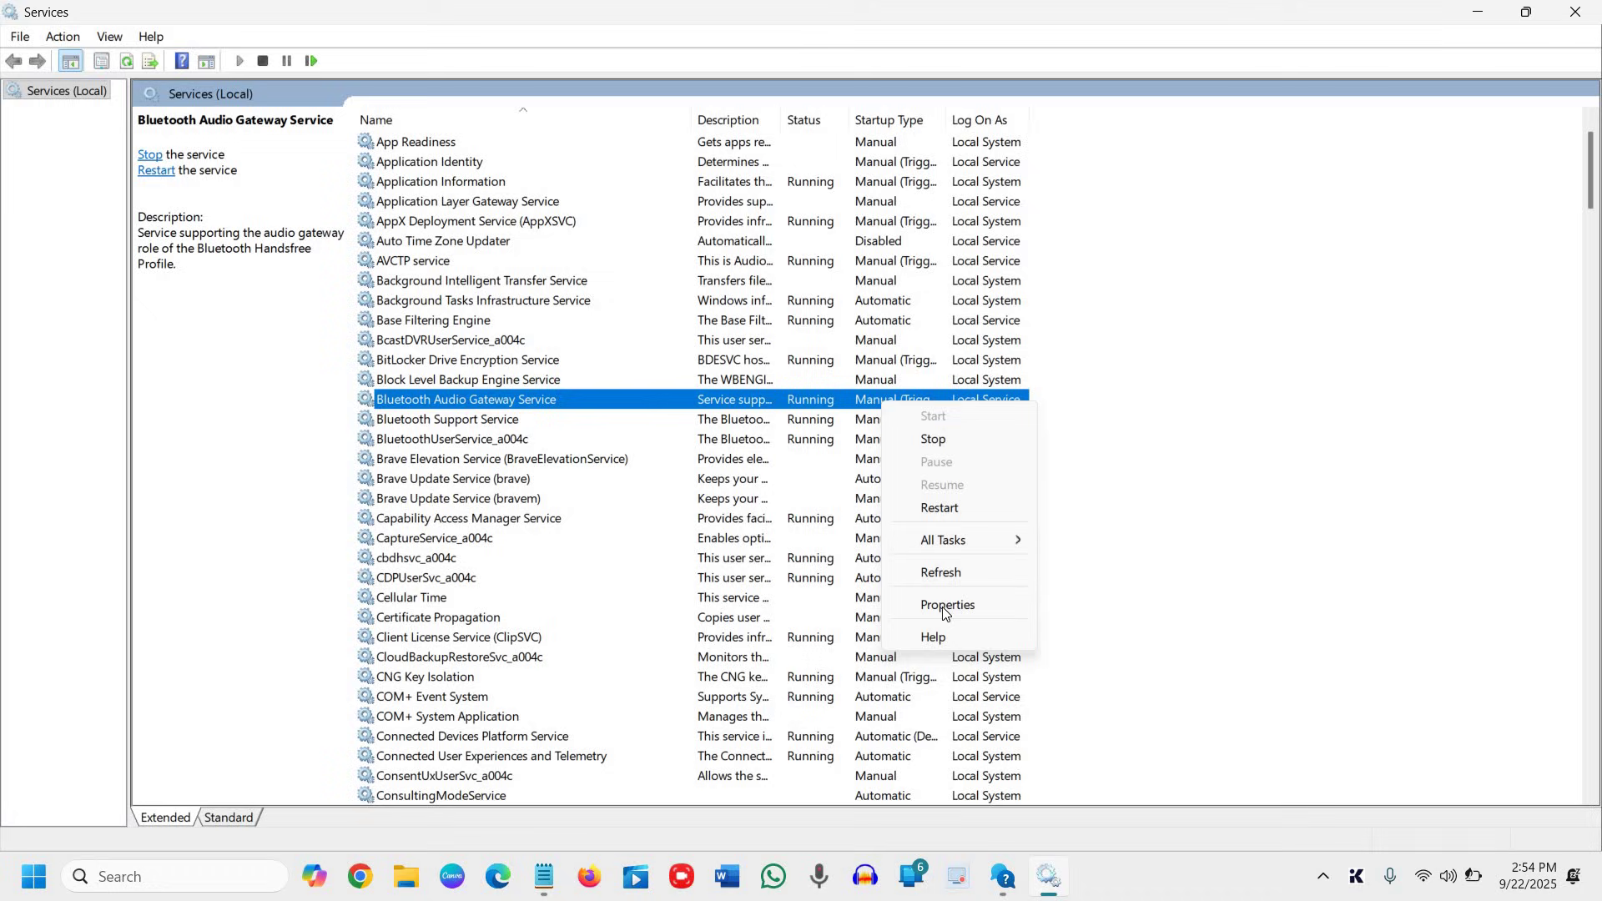
{"action": "key", "text": "Down"}
{"action": "key", "text": "Down"}
{"action": "key", "text": "Down"}
{"action": "key", "text": "Down"}
{"action": "key", "text": "Down"}
{"action": "key", "text": "Return"}
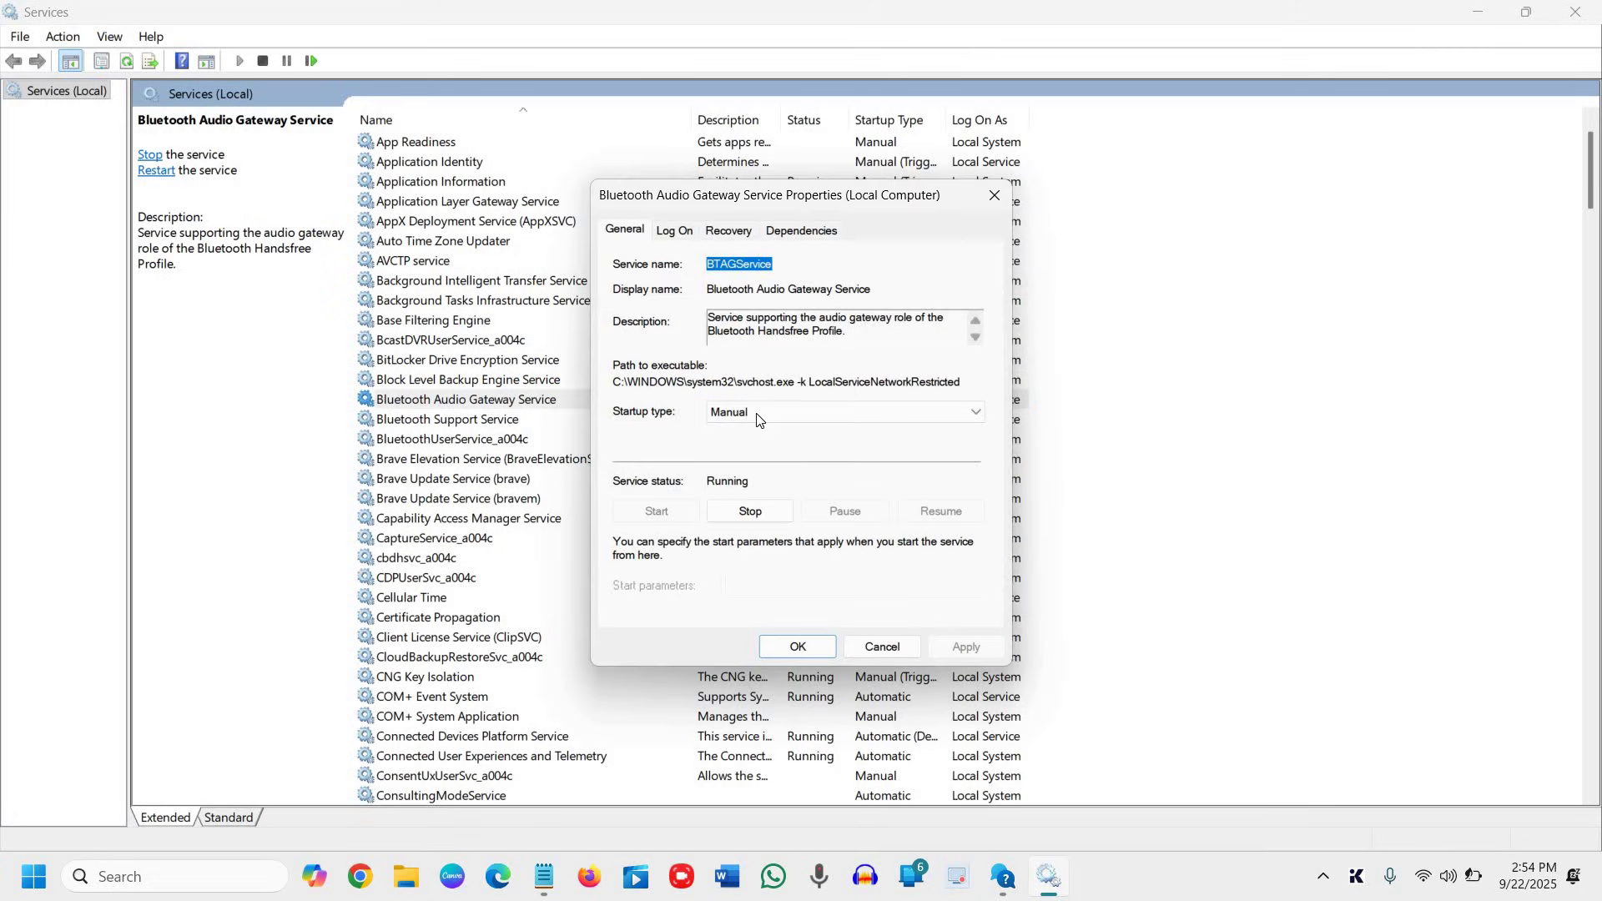
{"action": "left_click", "coordinate": [741, 418]}
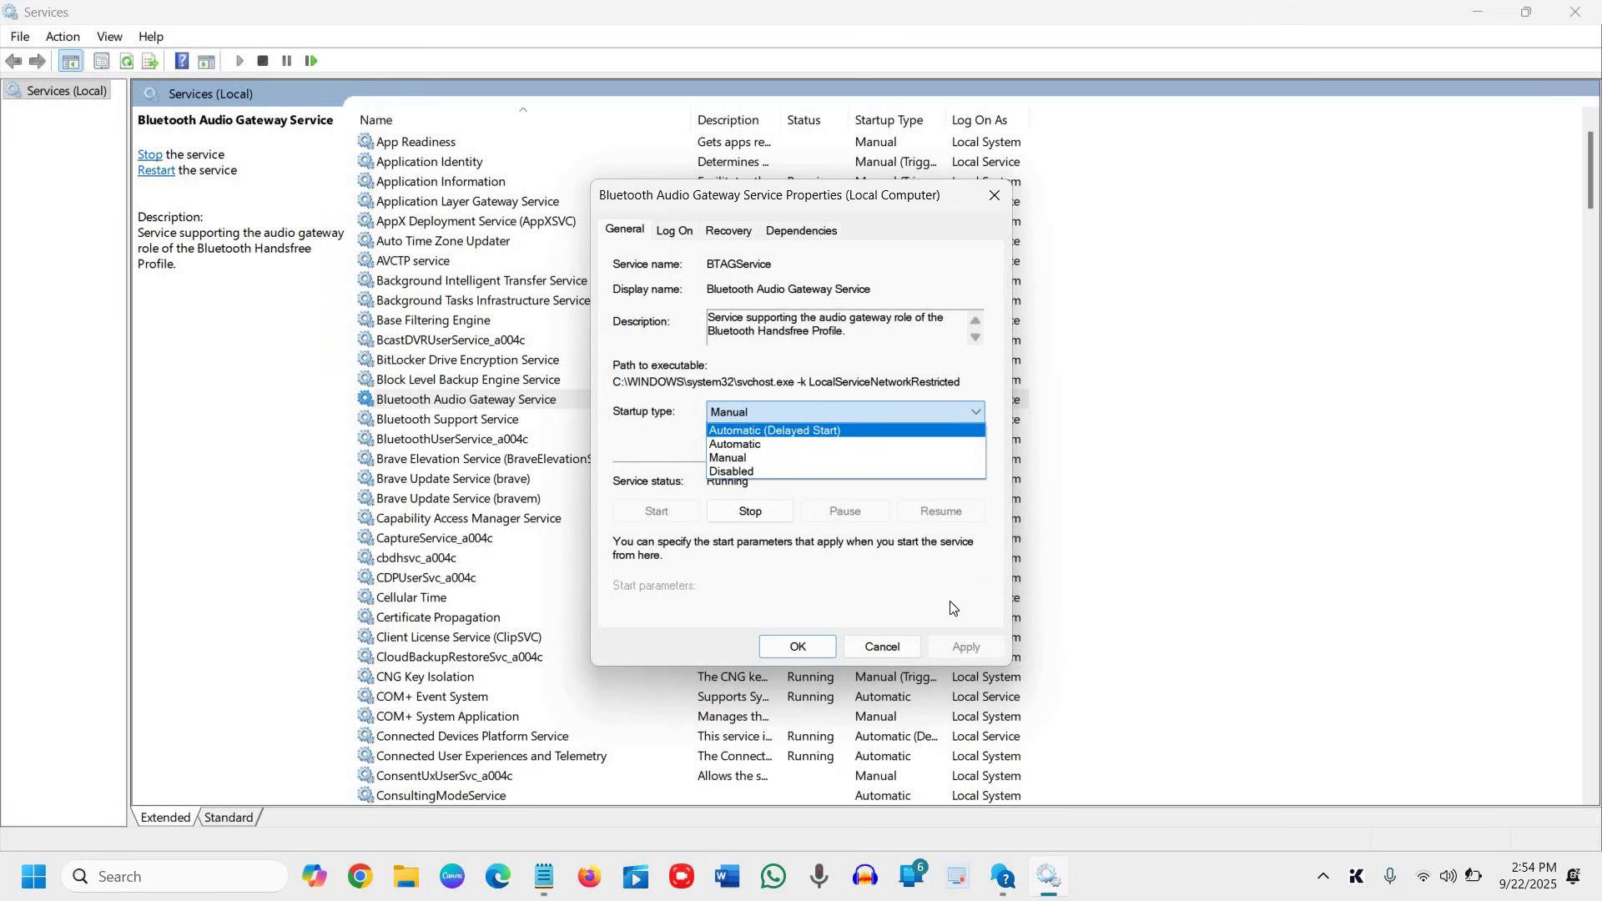
{"action": "left_click", "coordinate": [878, 645]}
{"action": "key", "text": "Escape"}
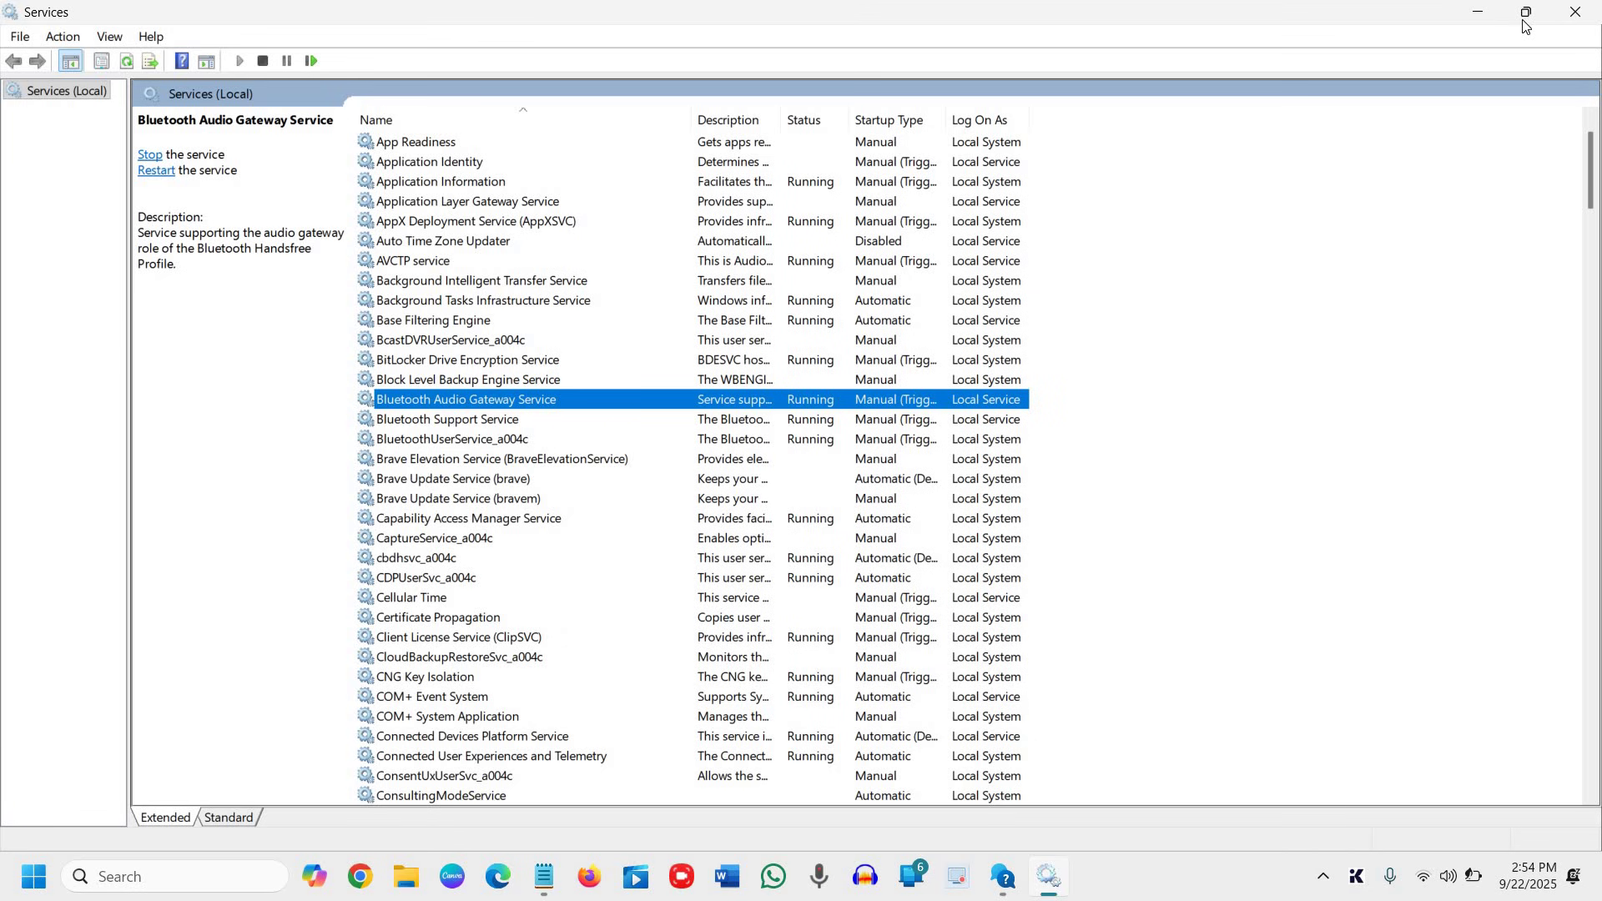
- Close the Services console window
{"action": "left_click", "coordinate": [1575, 13]}
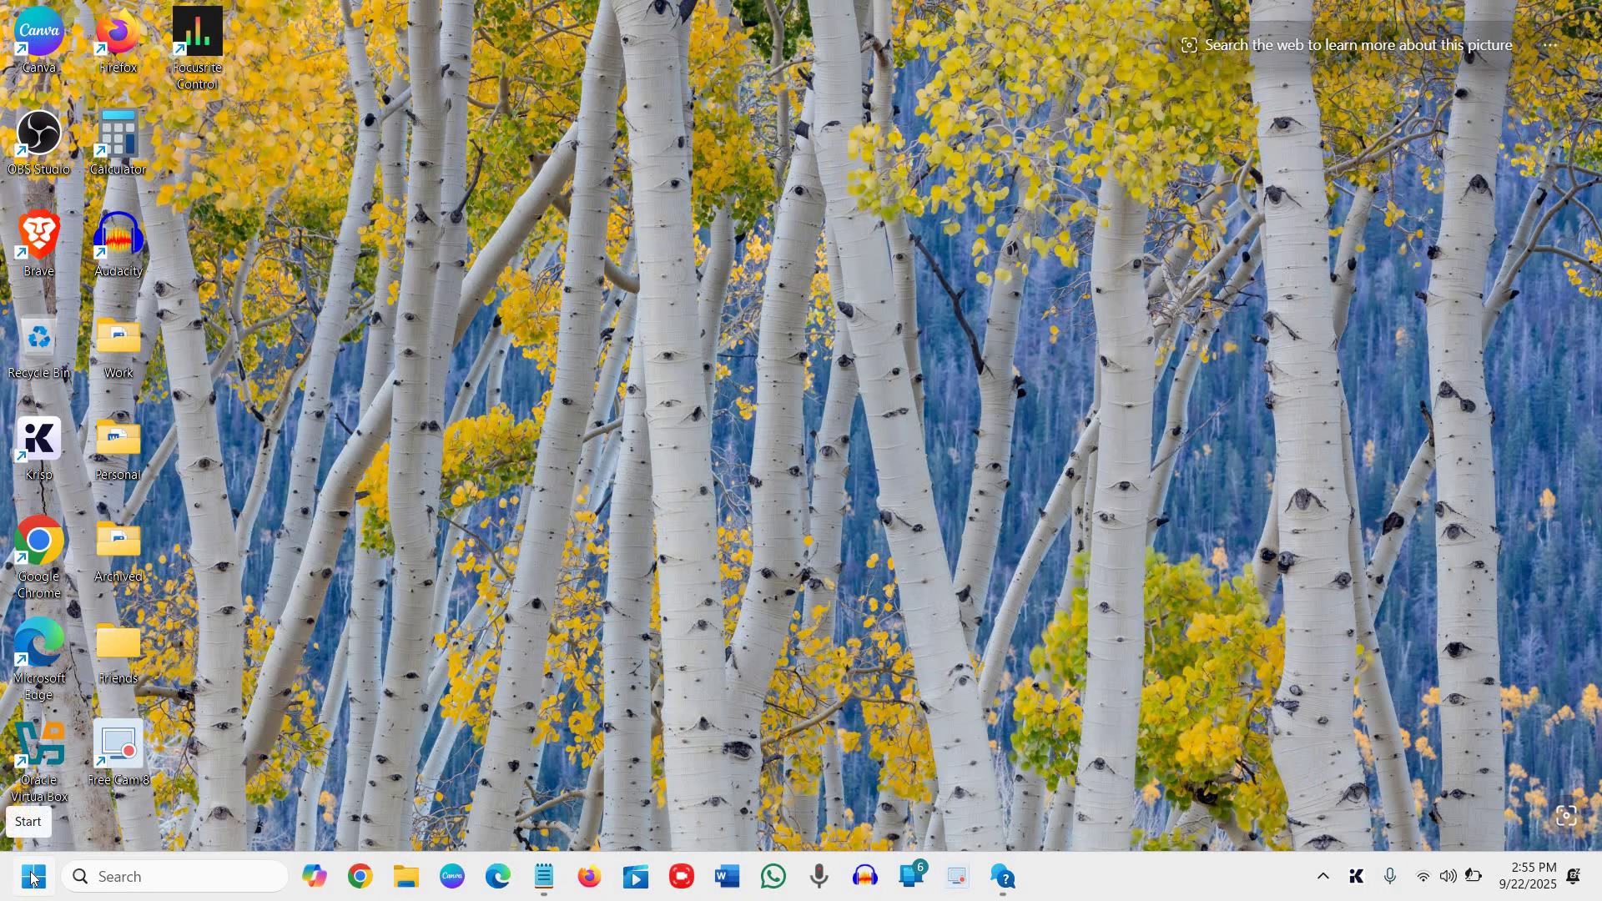
- Open Device Manager maximized, collapse Firmware and expand the Bluetooth category
{"action": "right_click", "coordinate": [35, 878]}
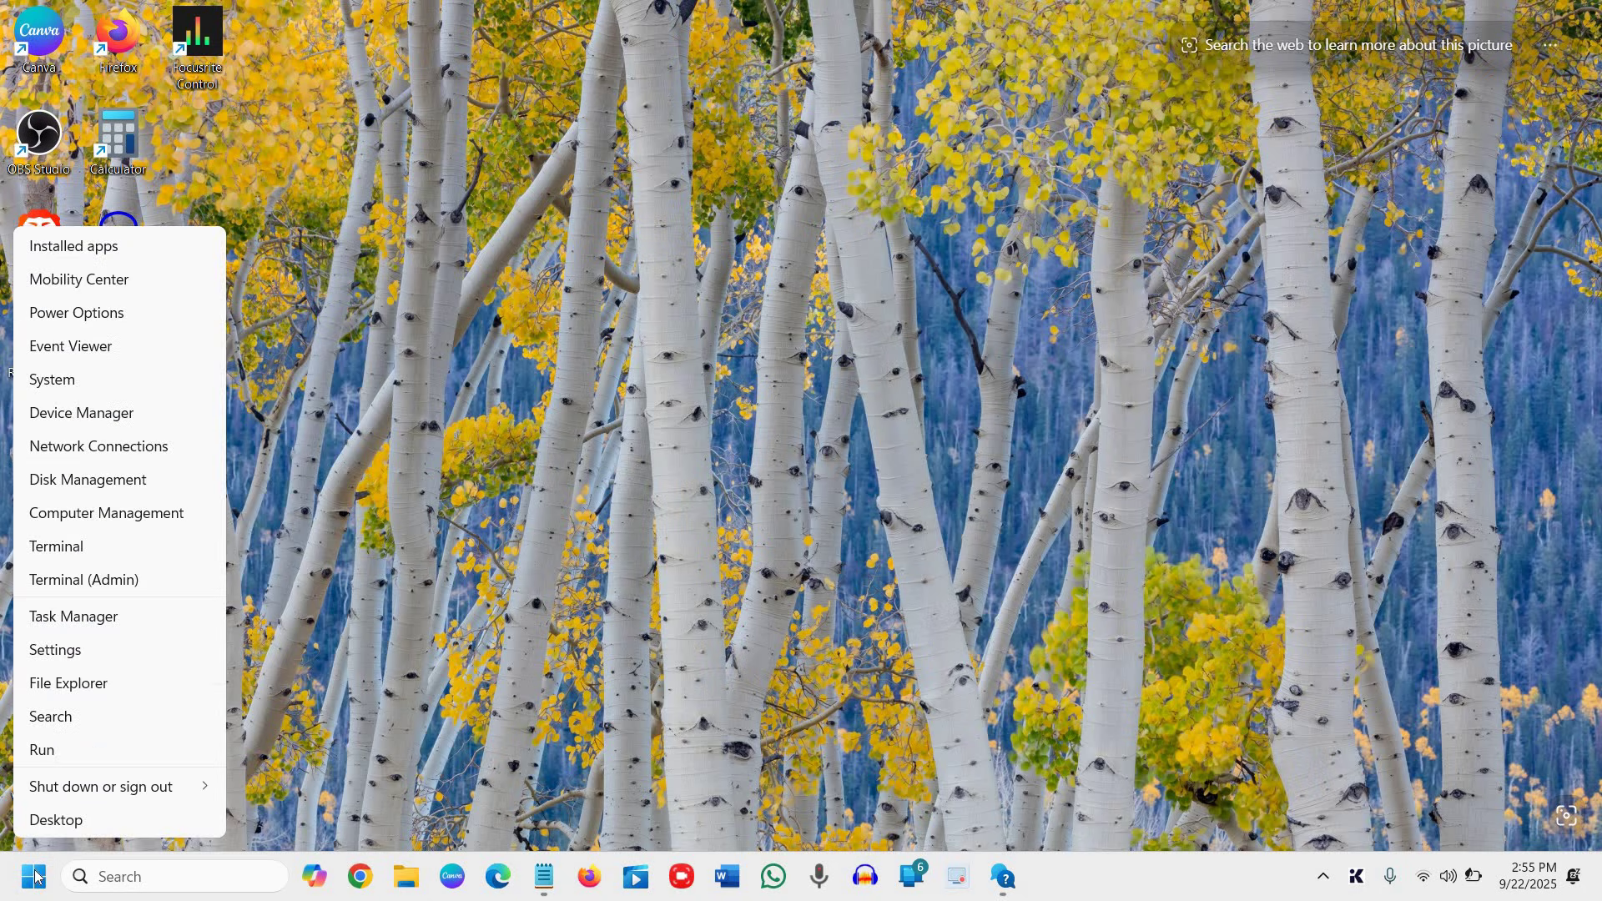
{"action": "left_click", "coordinate": [84, 417]}
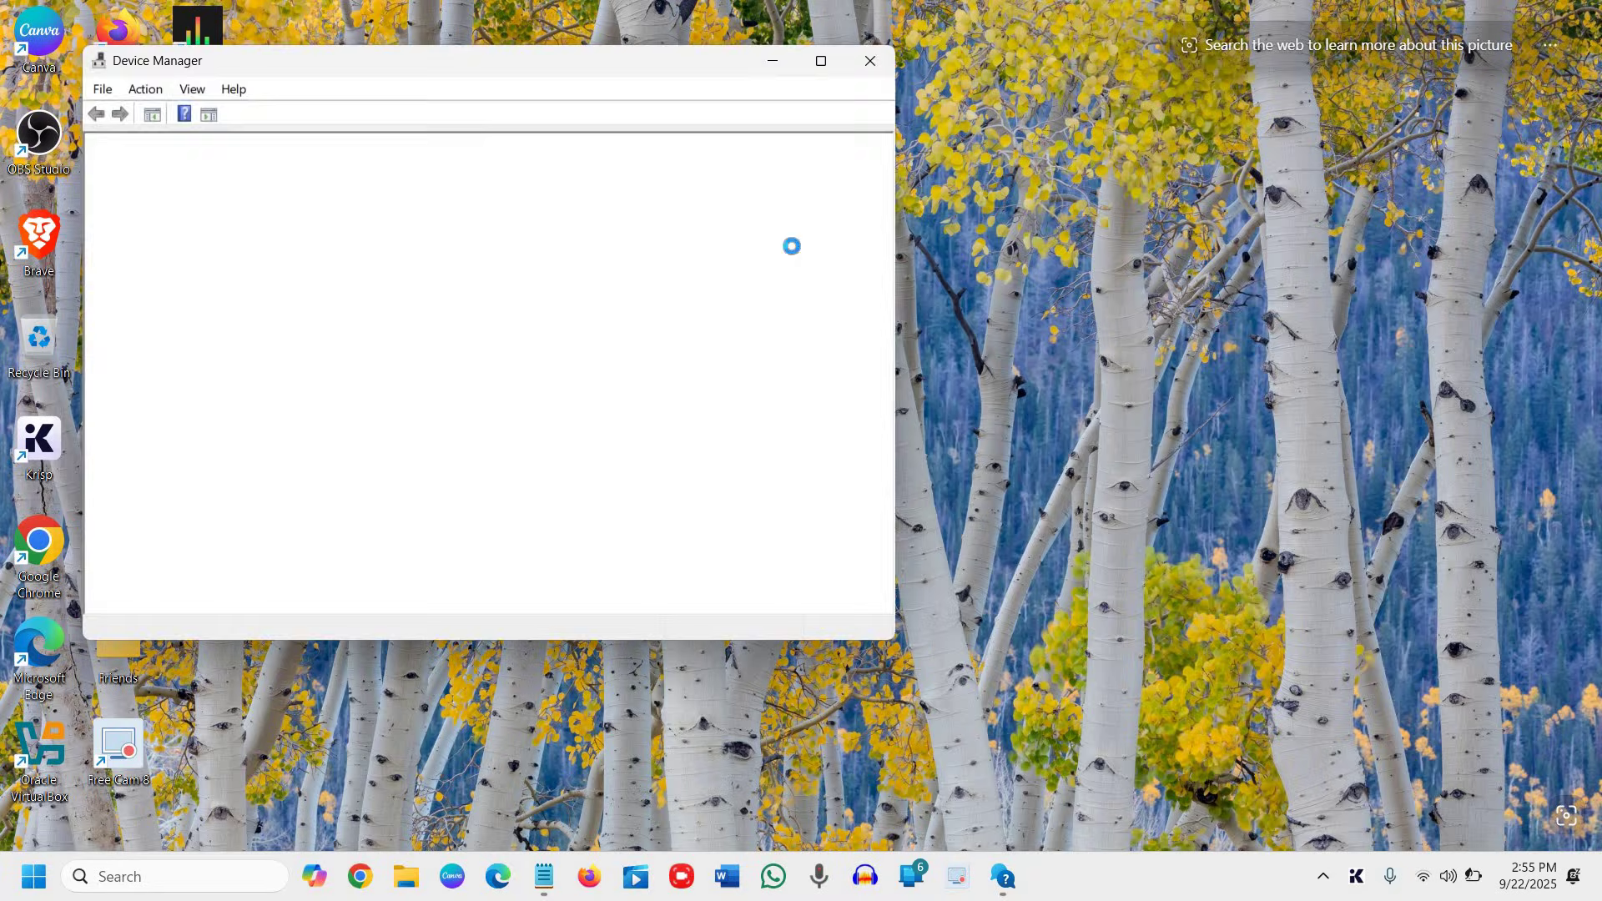
{"action": "left_click", "coordinate": [820, 61]}
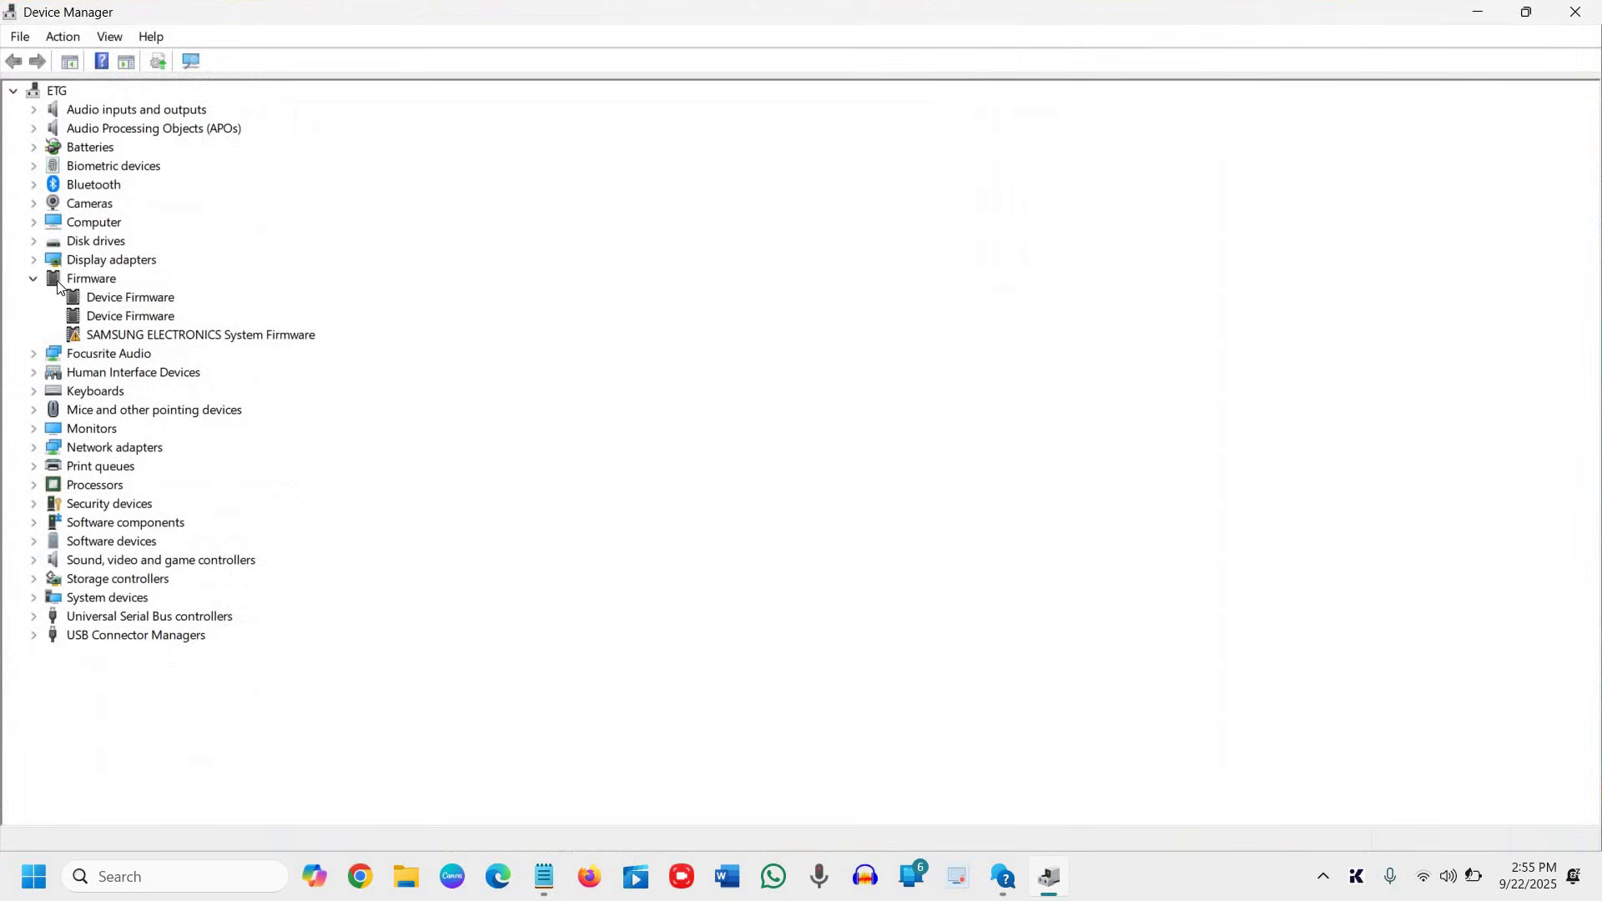
{"action": "left_click", "coordinate": [37, 279]}
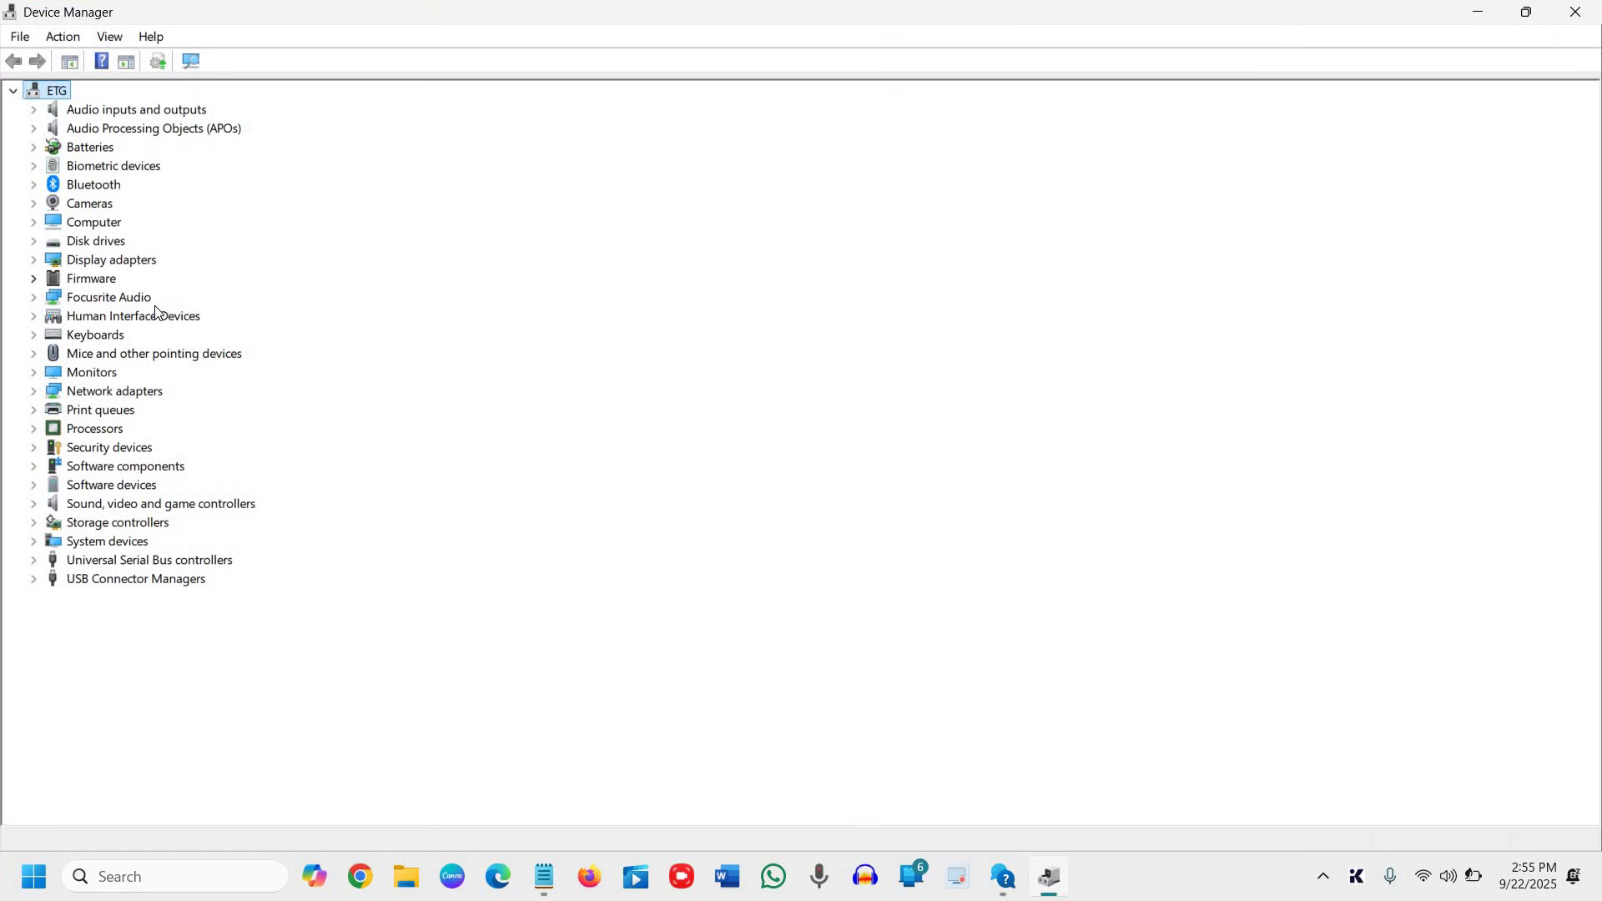
{"action": "left_click", "coordinate": [37, 184]}
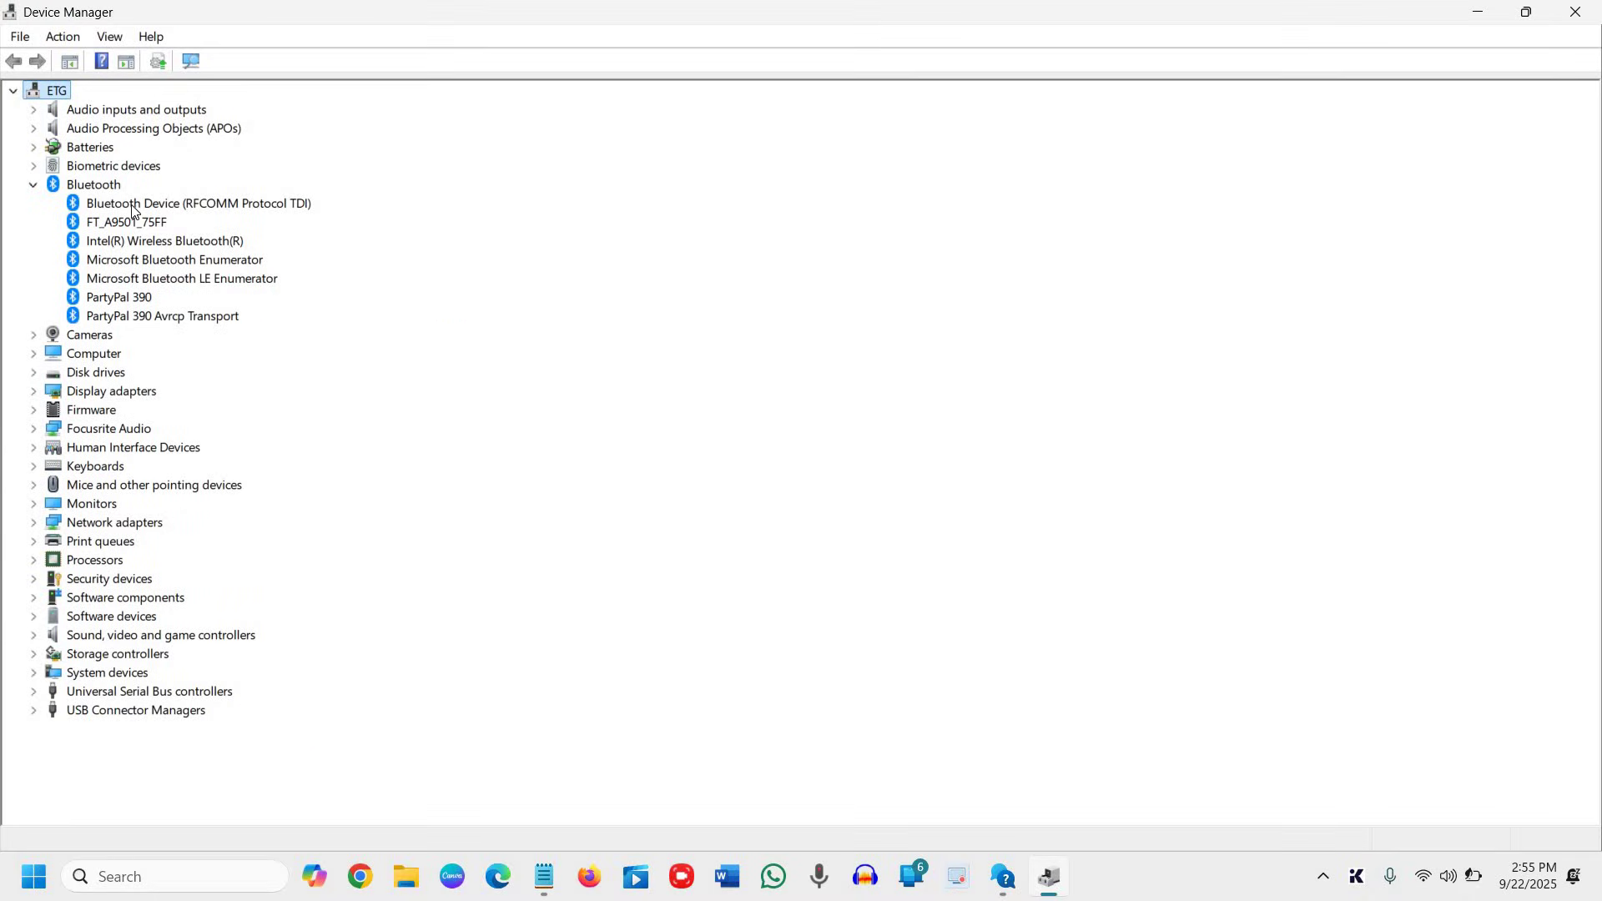
{"action": "left_click", "coordinate": [175, 205]}
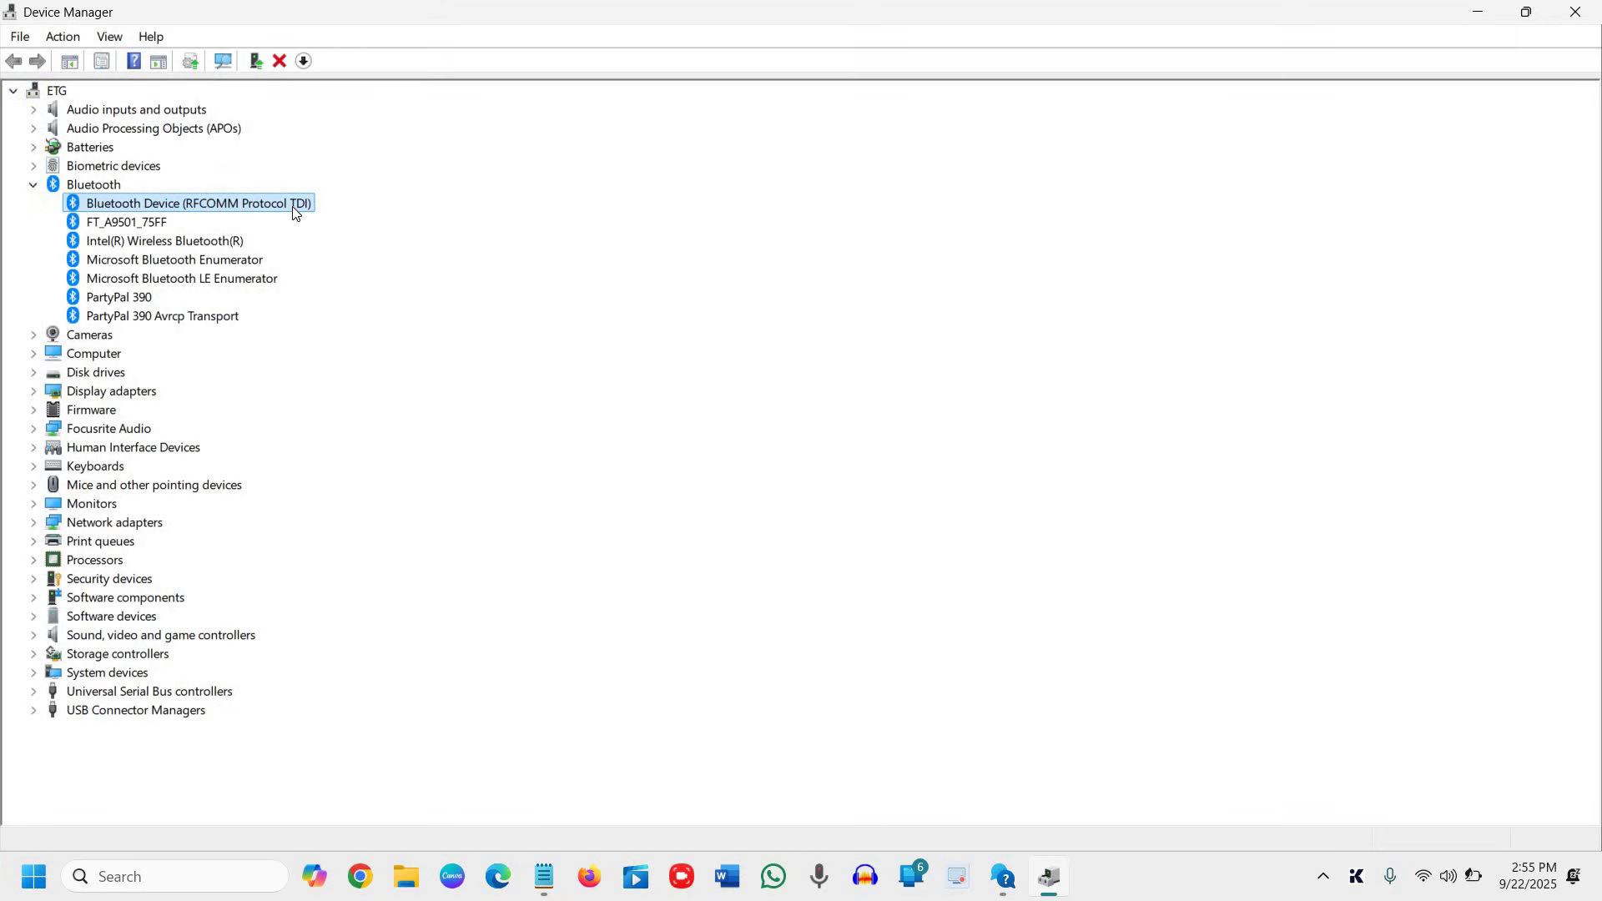
{"action": "left_click", "coordinate": [165, 245]}
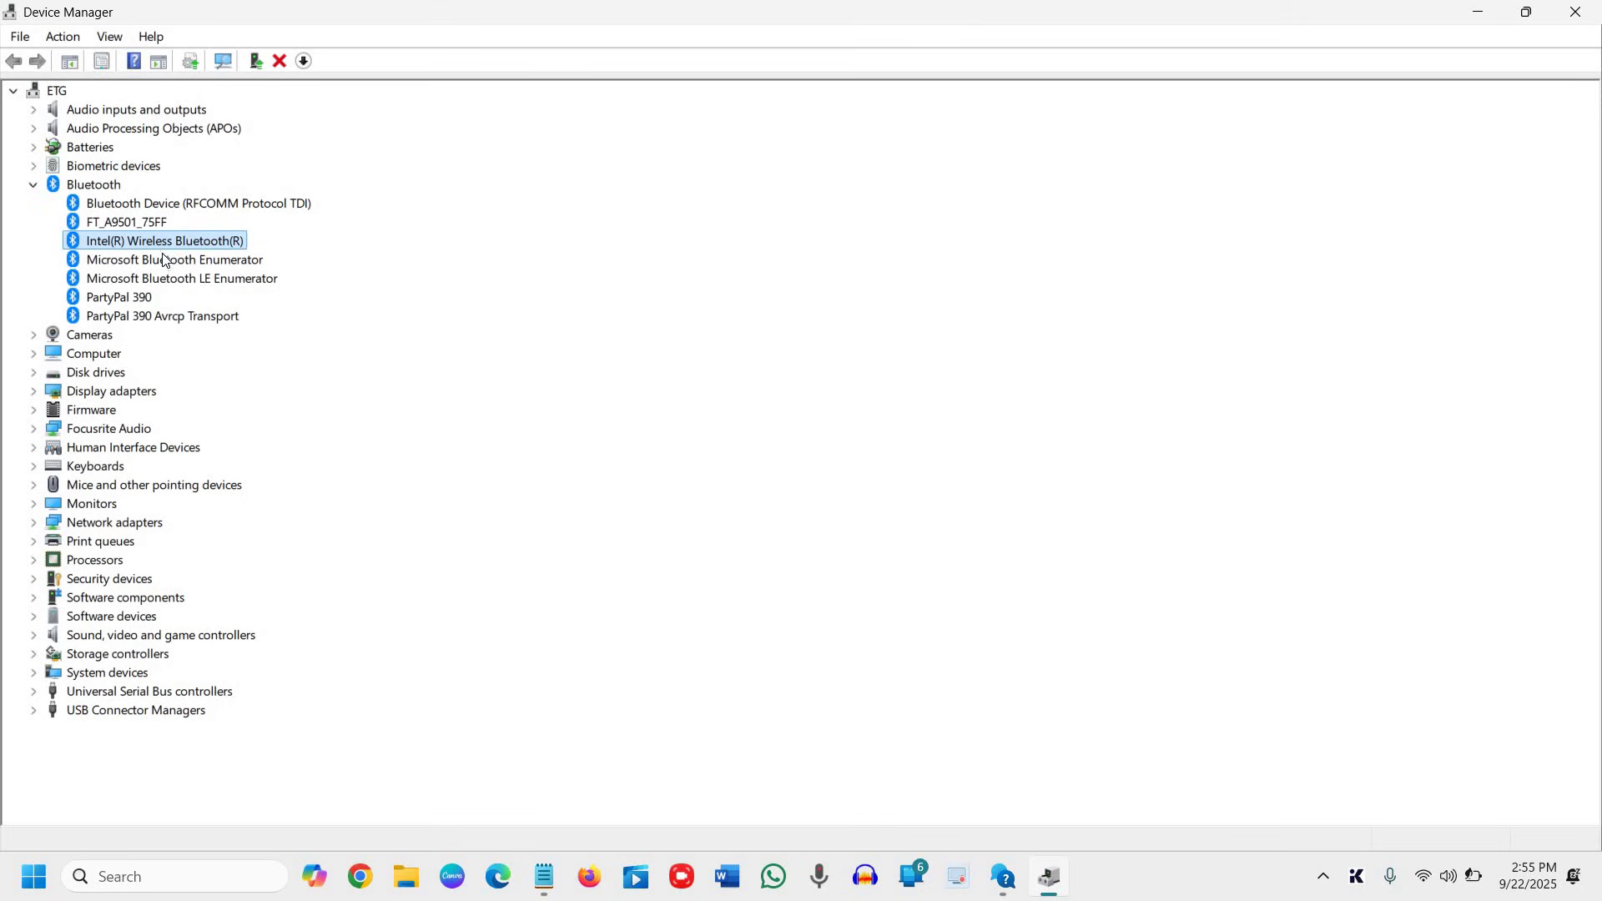
- Search automatically for an updated driver for Bluetooth Device (RFCOMM Protocol TDI)
{"action": "right_click", "coordinate": [189, 207]}
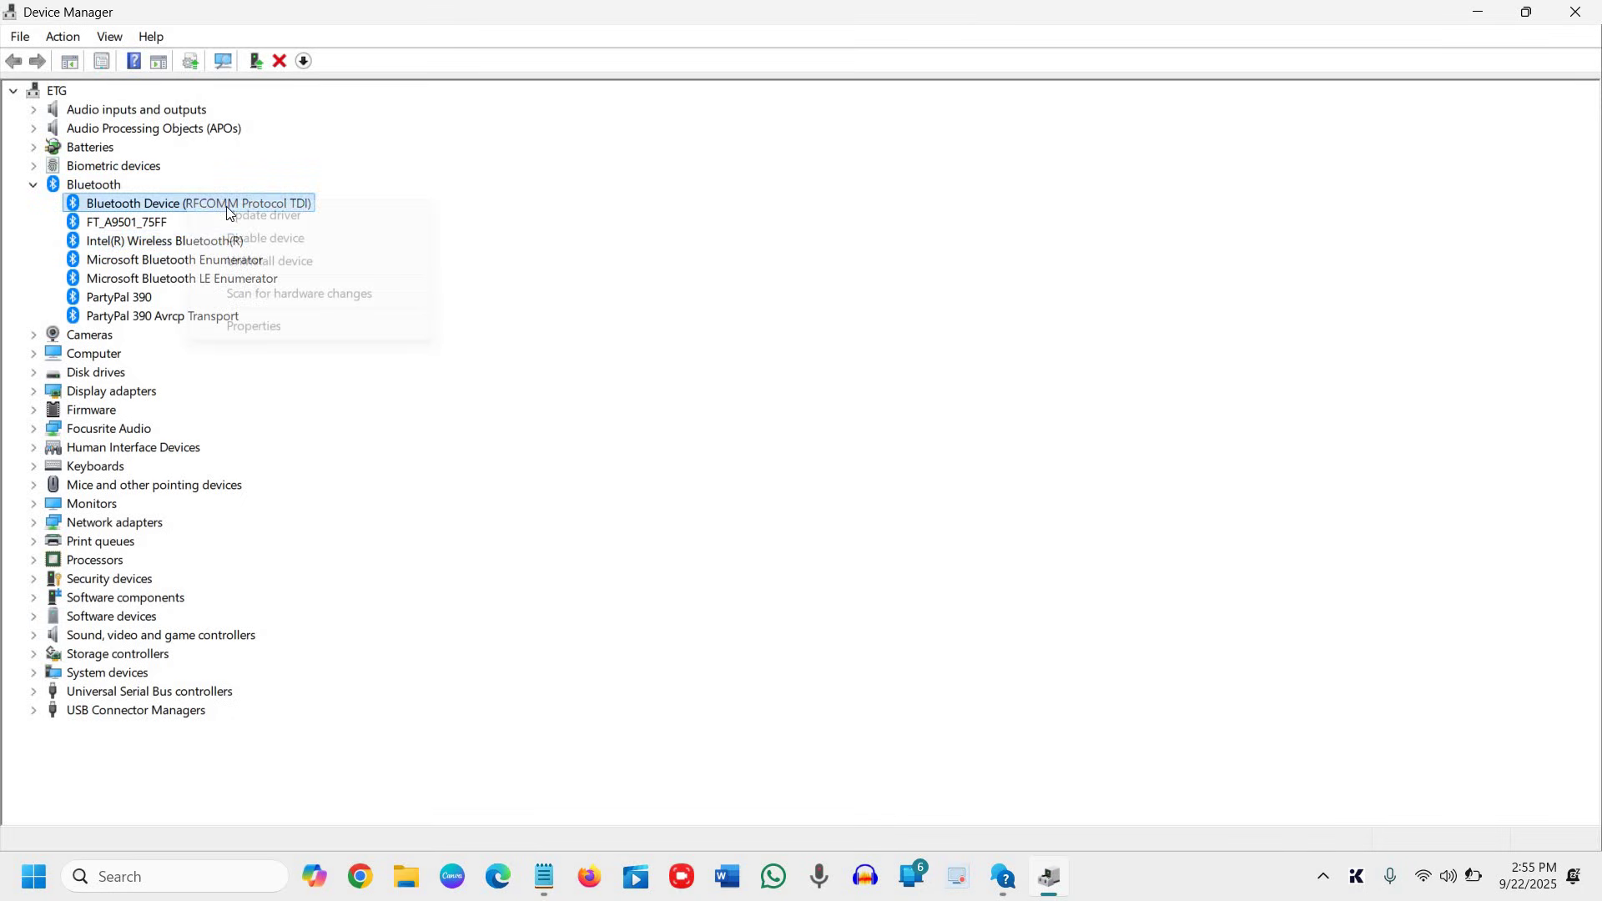
{"action": "left_click", "coordinate": [234, 219]}
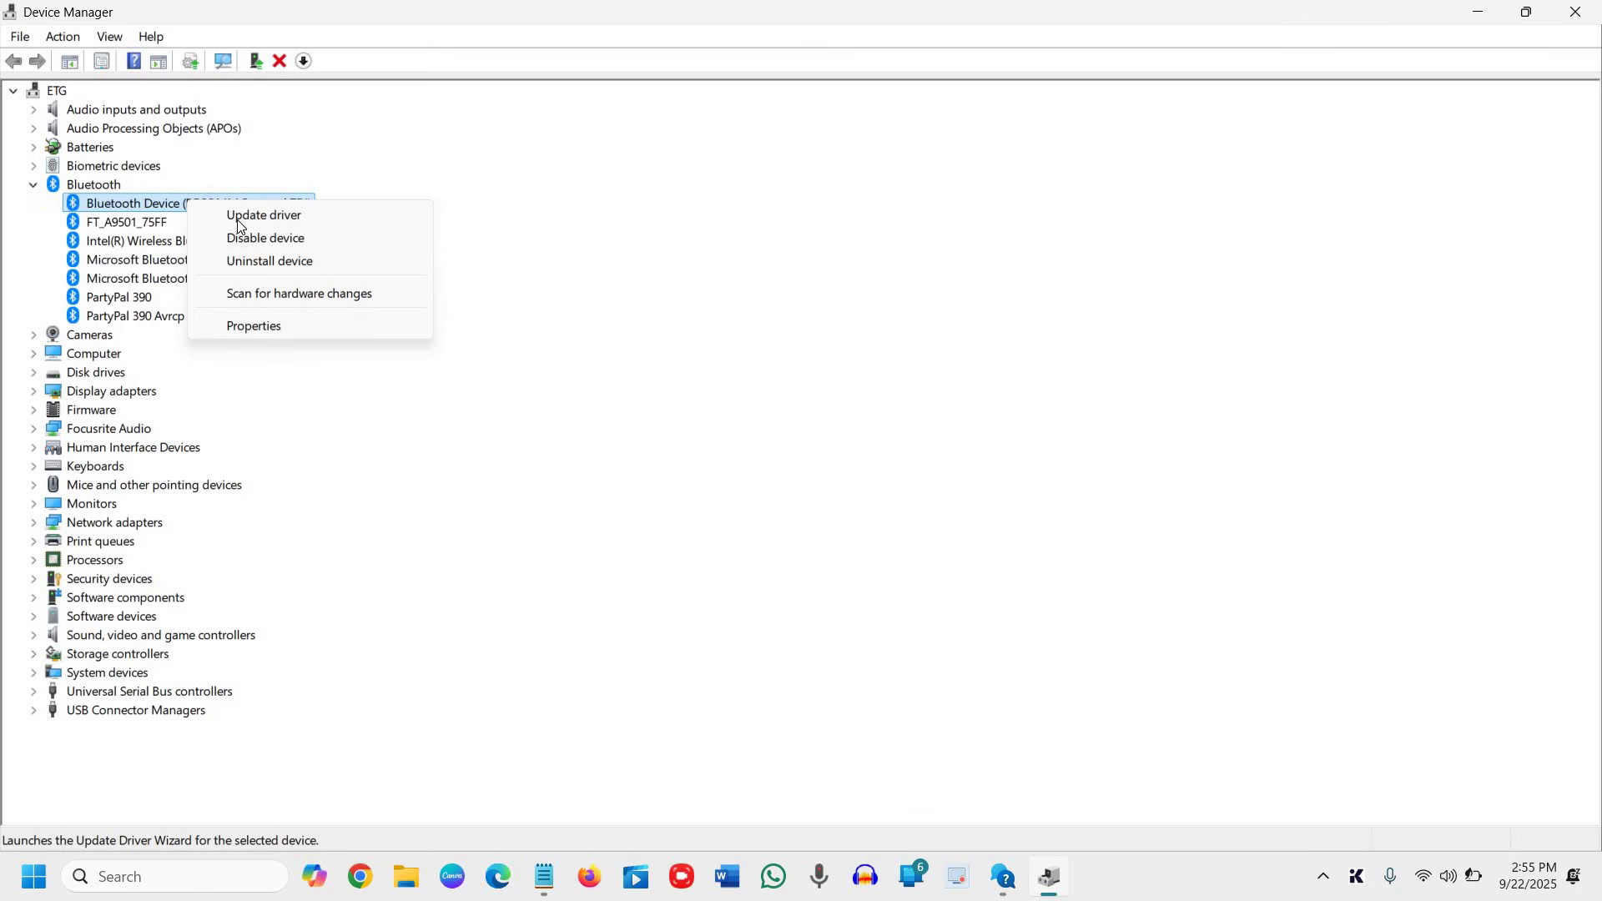
{"action": "left_click", "coordinate": [626, 397]}
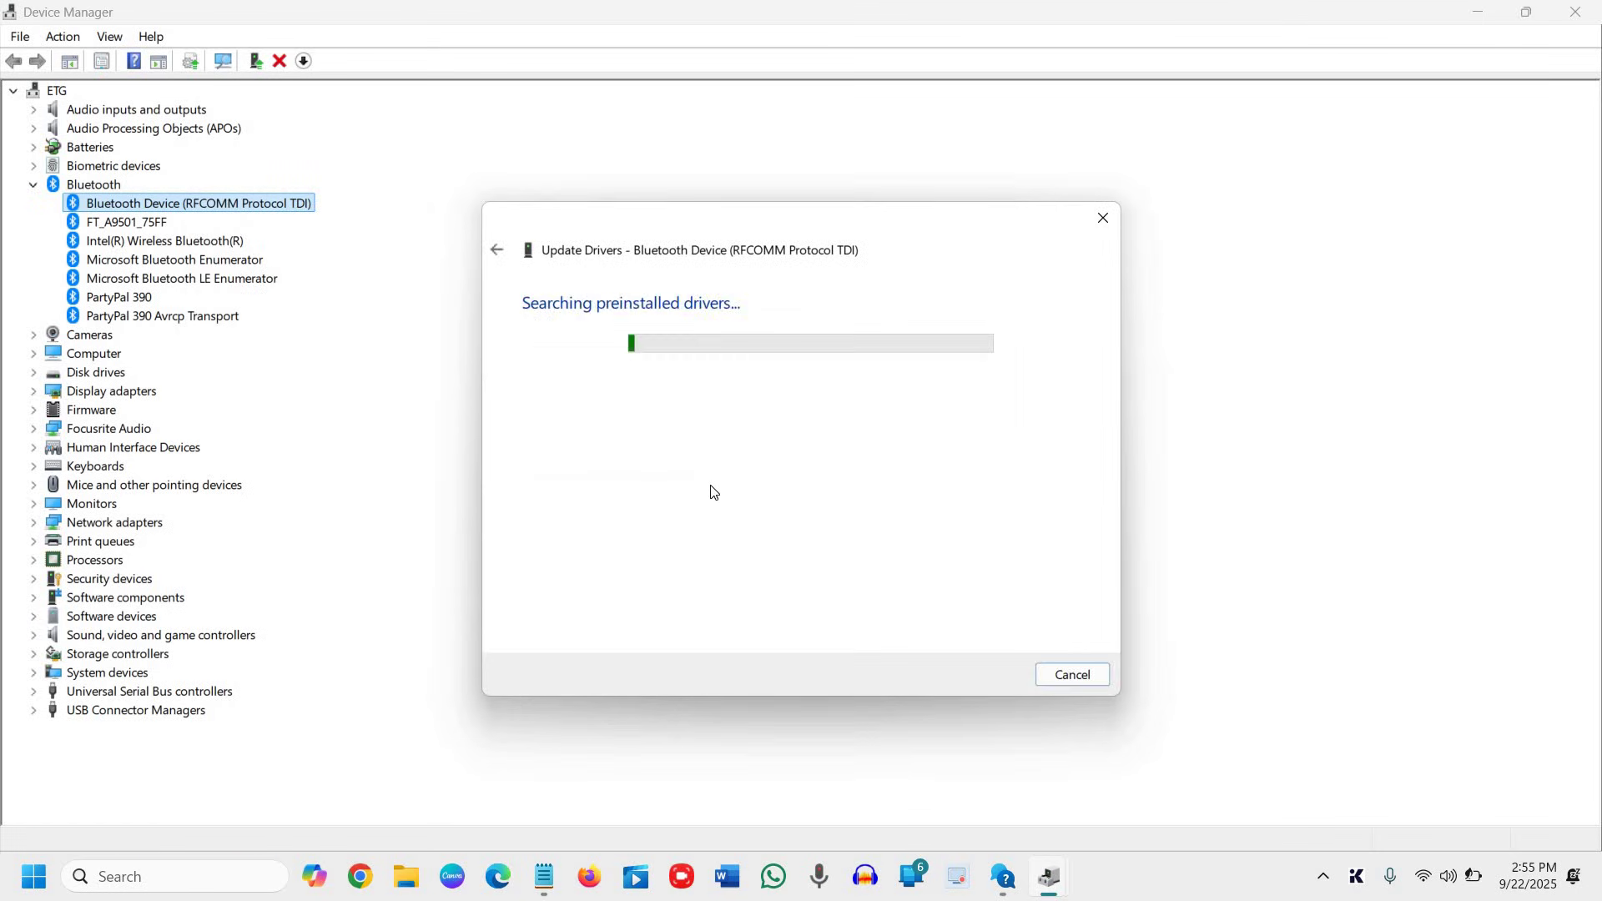
{"action": "left_click", "coordinate": [1098, 683]}
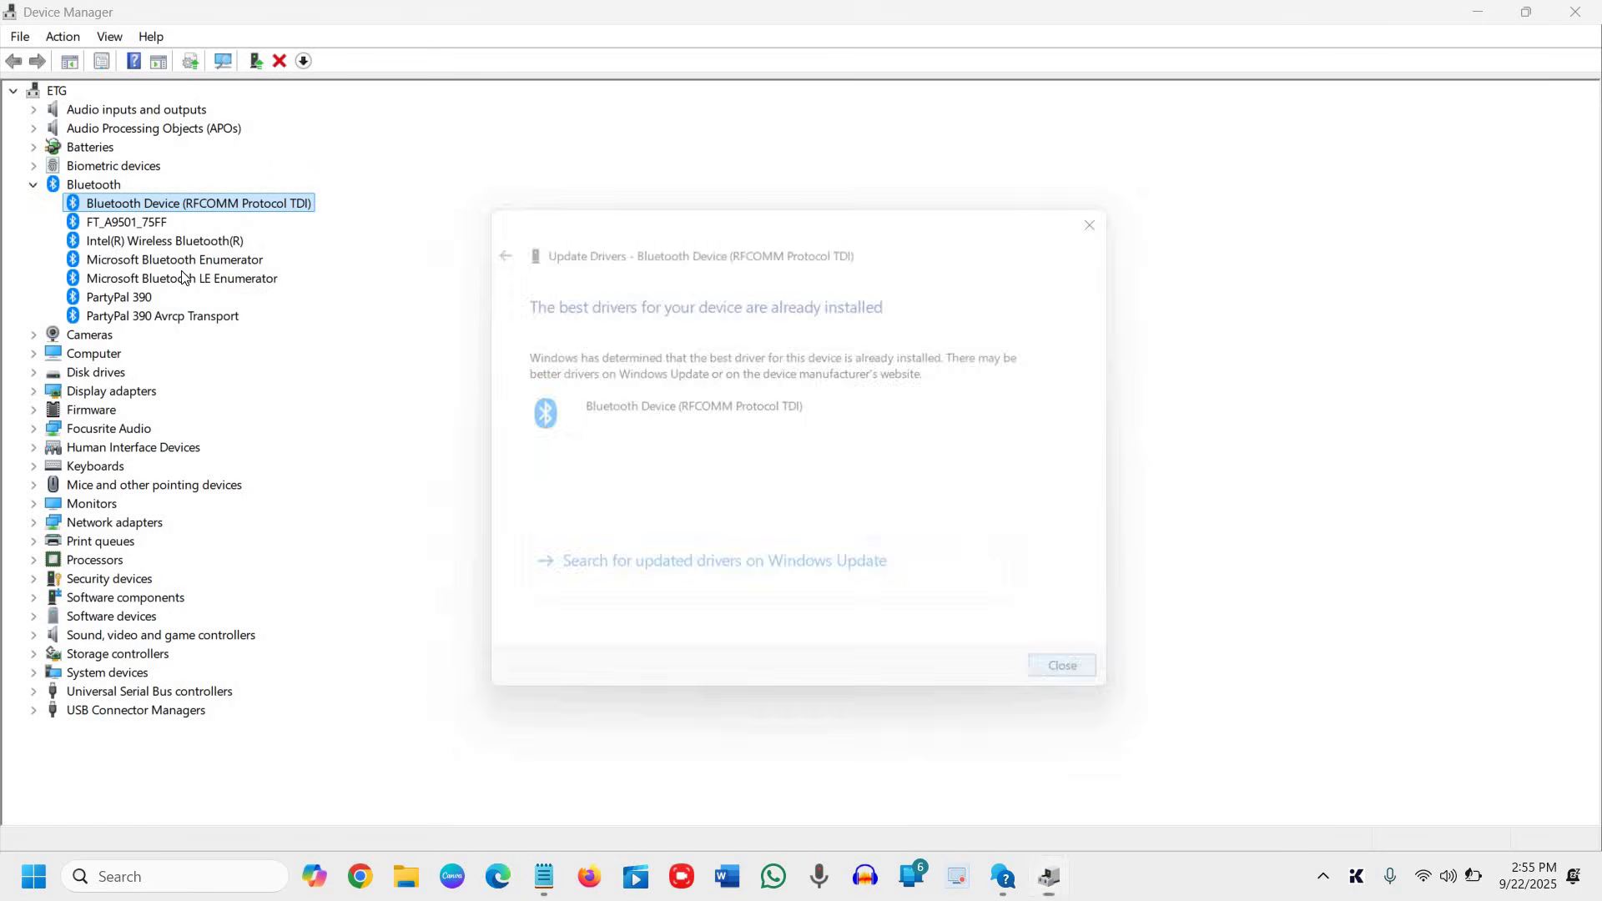
- Search automatically for an updated Intel(R) Wireless Bluetooth(R) driver, finding the best one installed
{"action": "left_click", "coordinate": [132, 244]}
{"action": "right_click", "coordinate": [133, 245]}
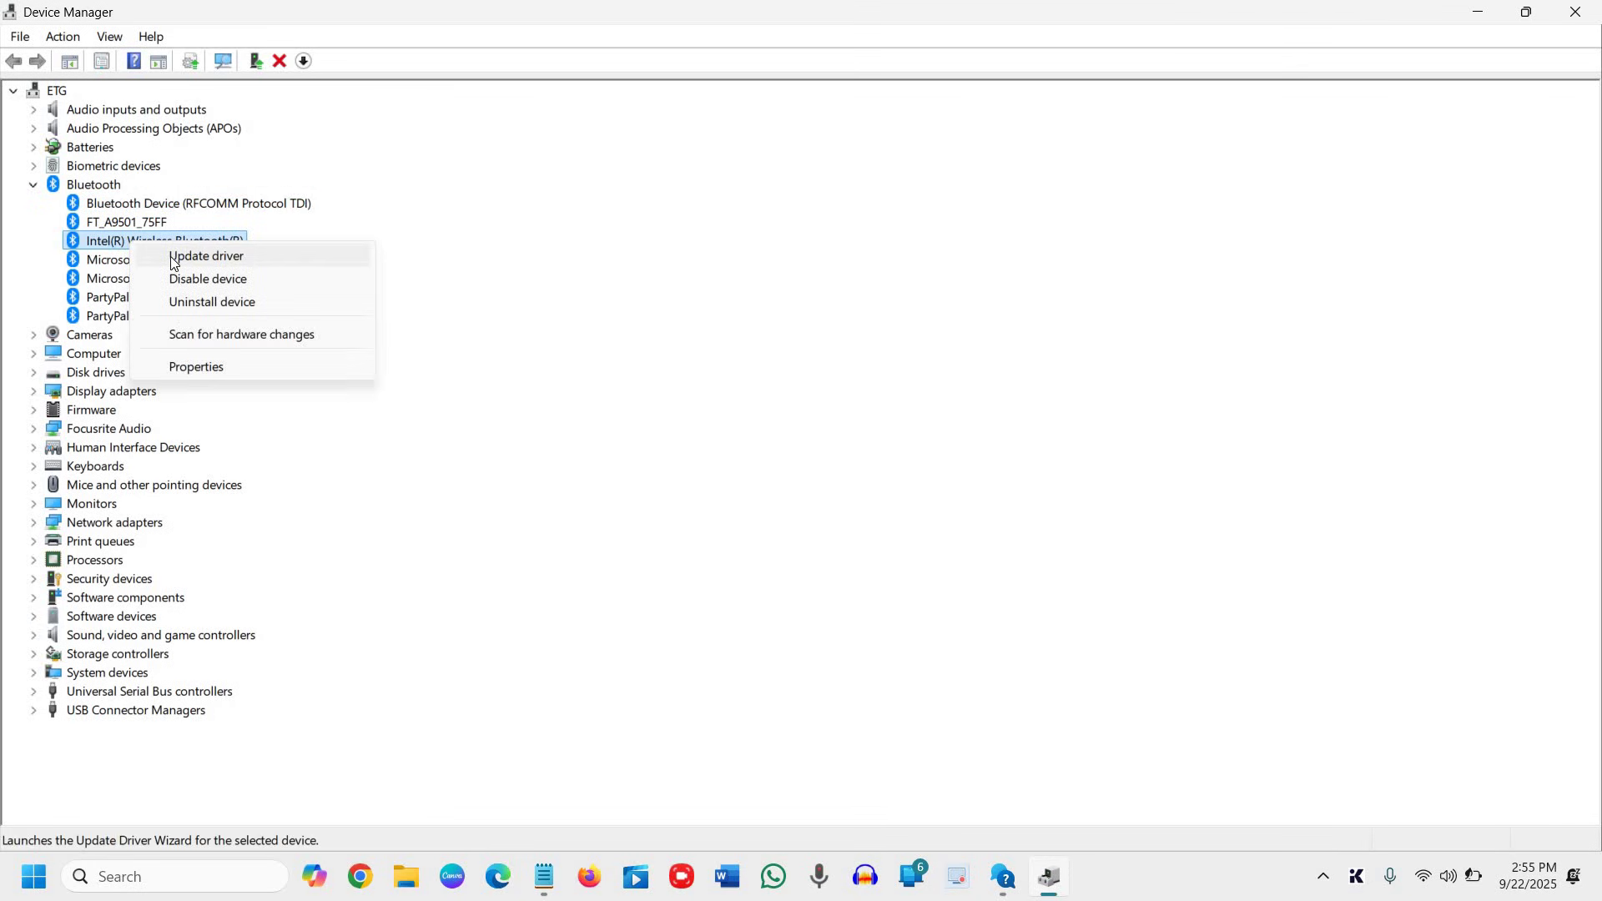
{"action": "left_click", "coordinate": [173, 260]}
{"action": "left_click", "coordinate": [694, 417]}
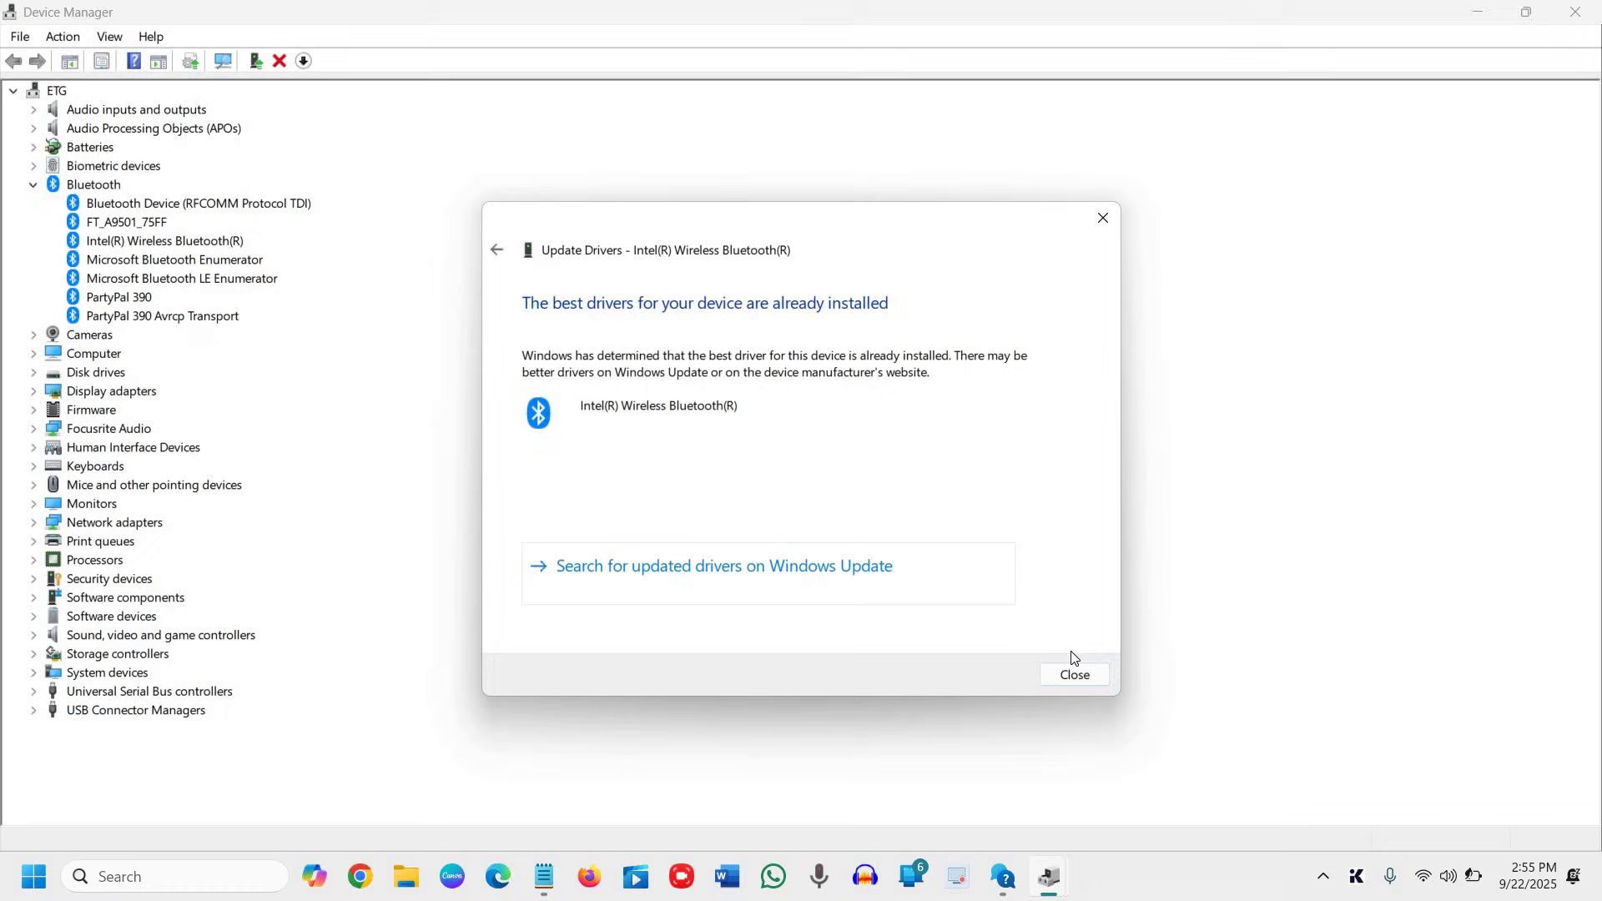
{"action": "left_click", "coordinate": [1085, 677]}
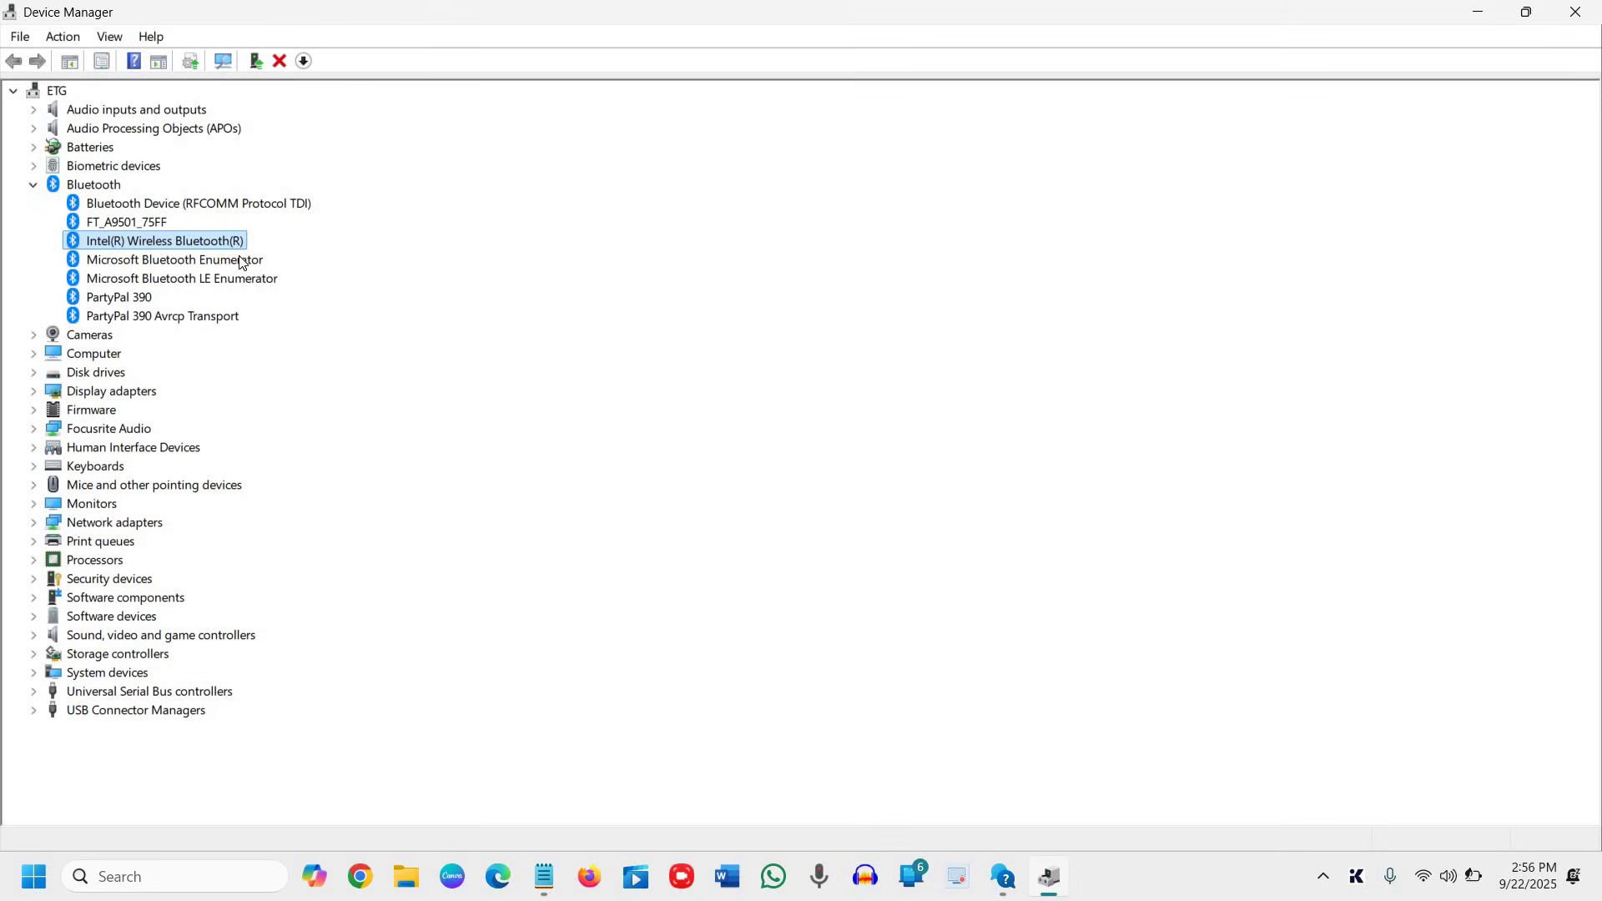
{"action": "right_click", "coordinate": [169, 210]}
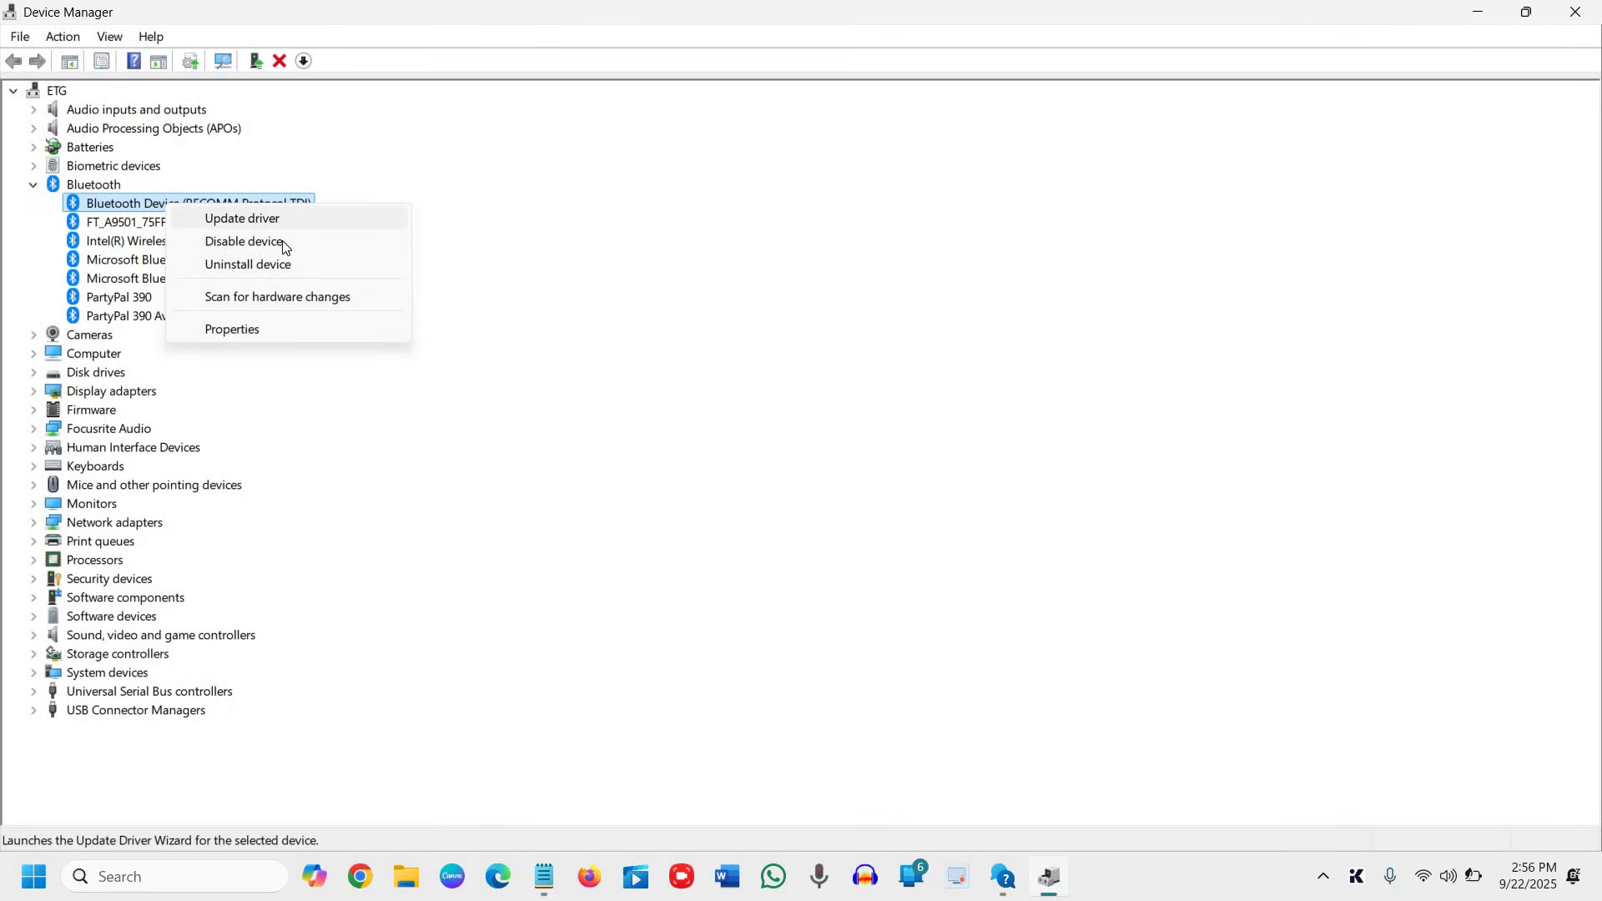
{"action": "left_click", "coordinate": [222, 219]}
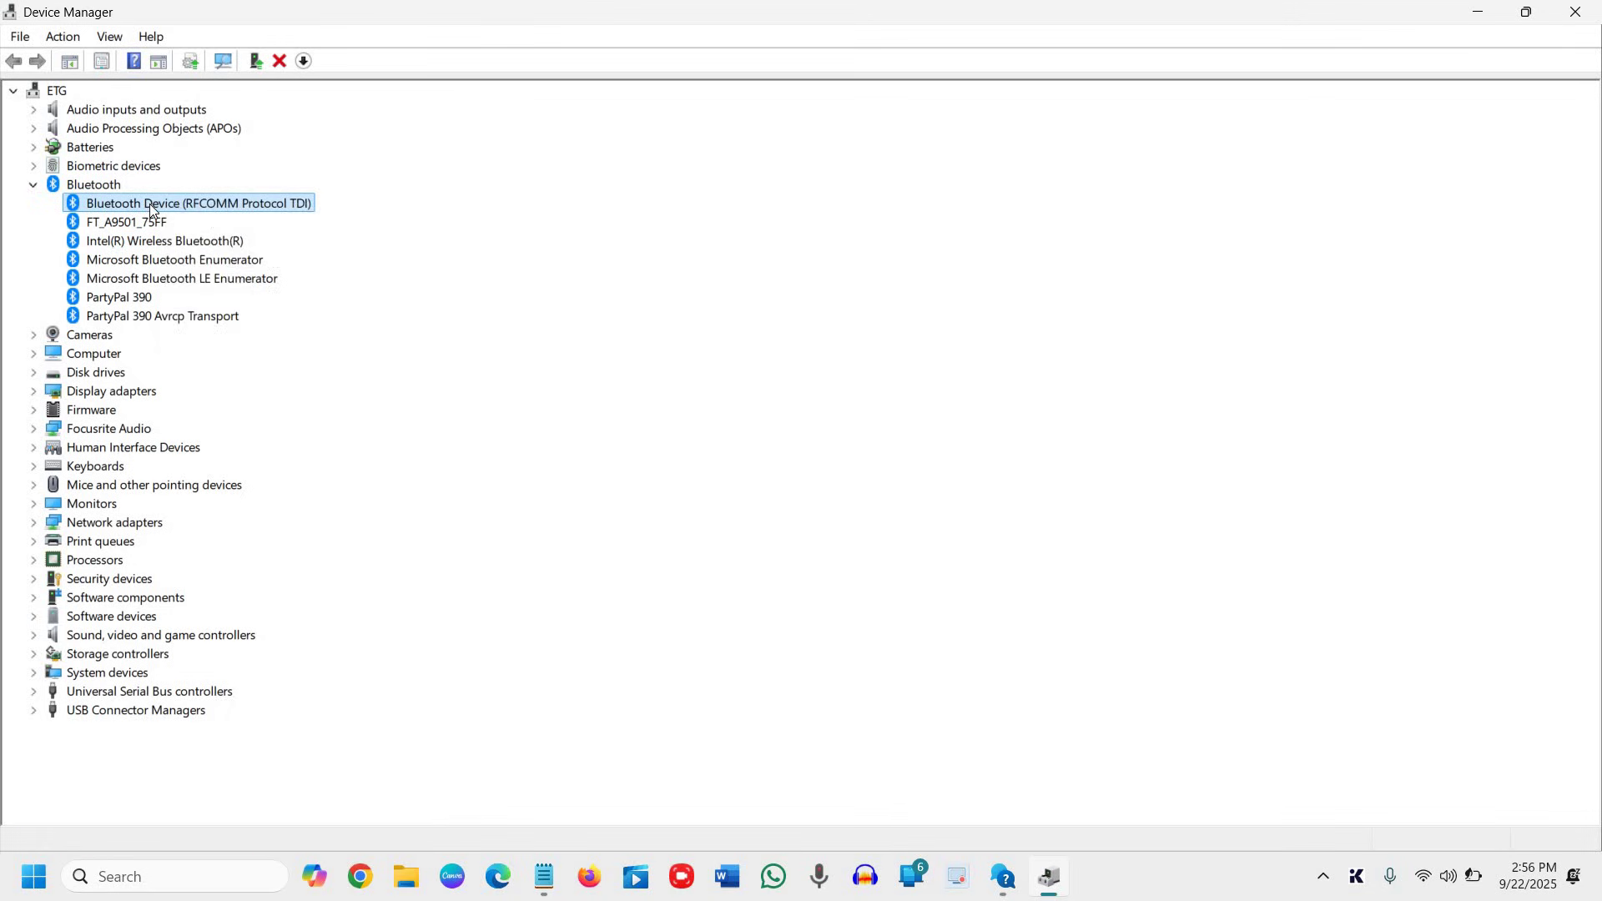
{"action": "left_click", "coordinate": [107, 257]}
{"action": "left_click", "coordinate": [168, 244]}
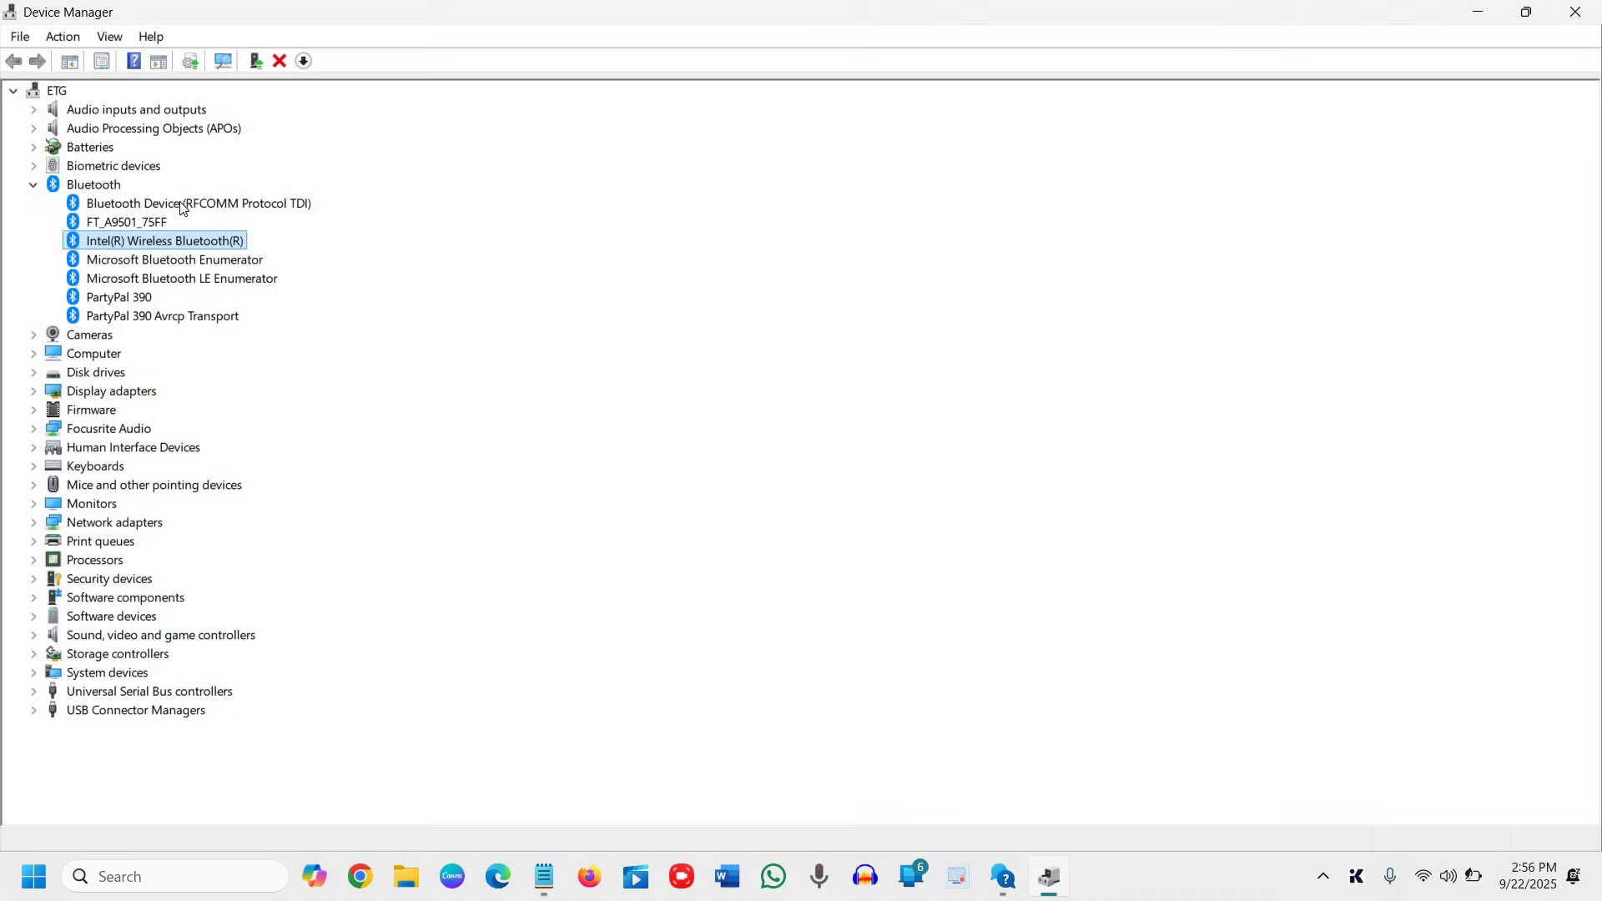
{"action": "right_click", "coordinate": [216, 244]}
{"action": "left_click", "coordinate": [602, 287]}
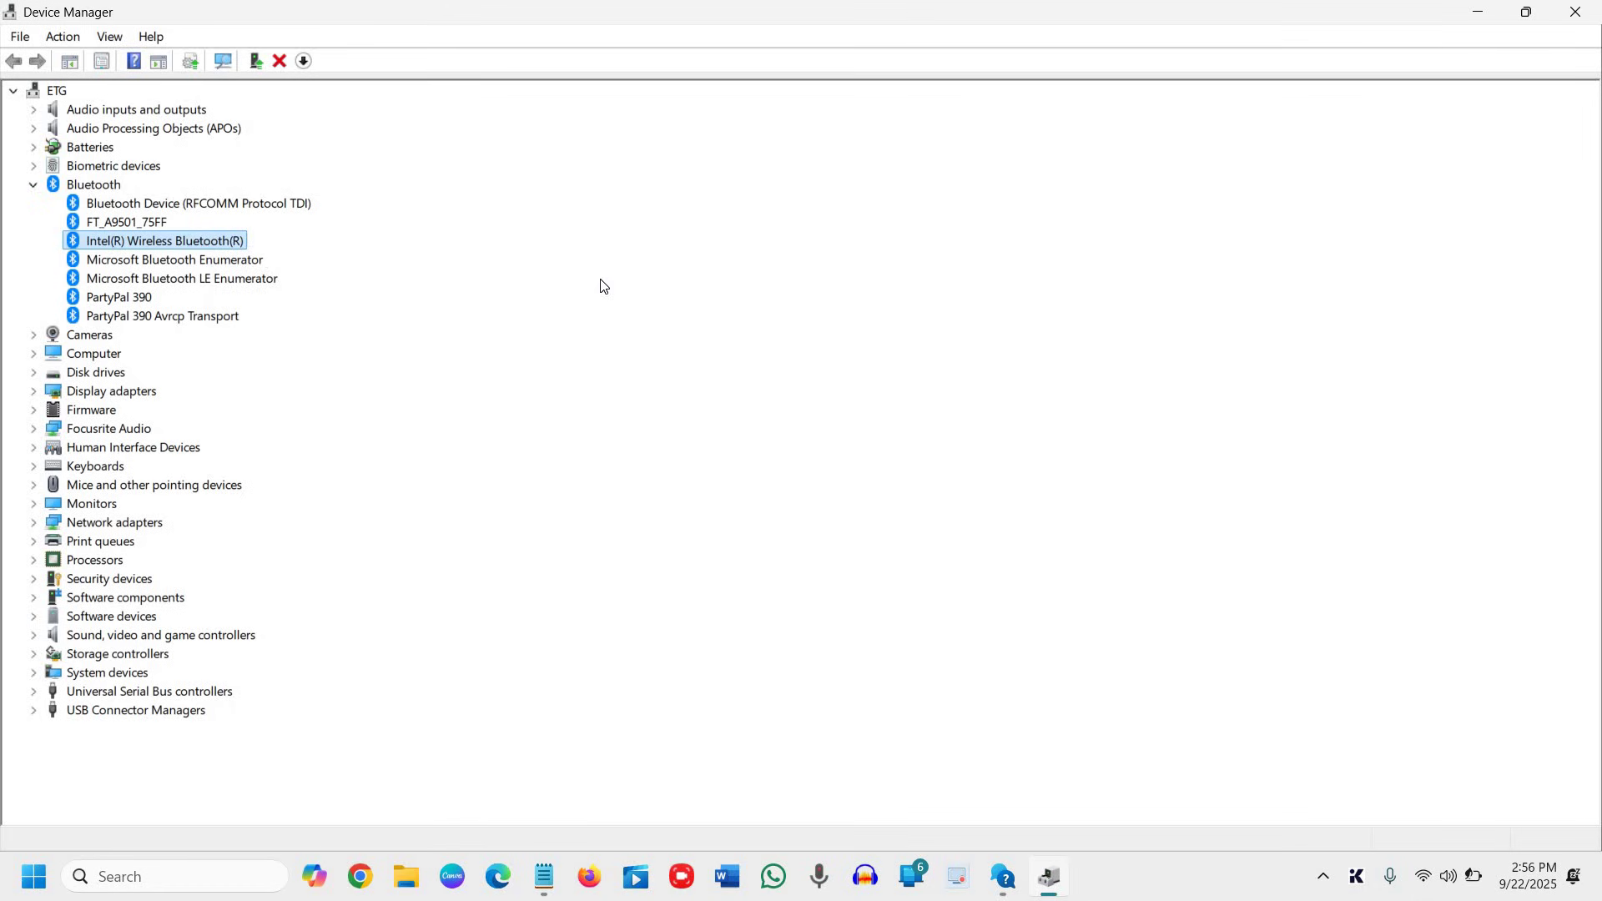